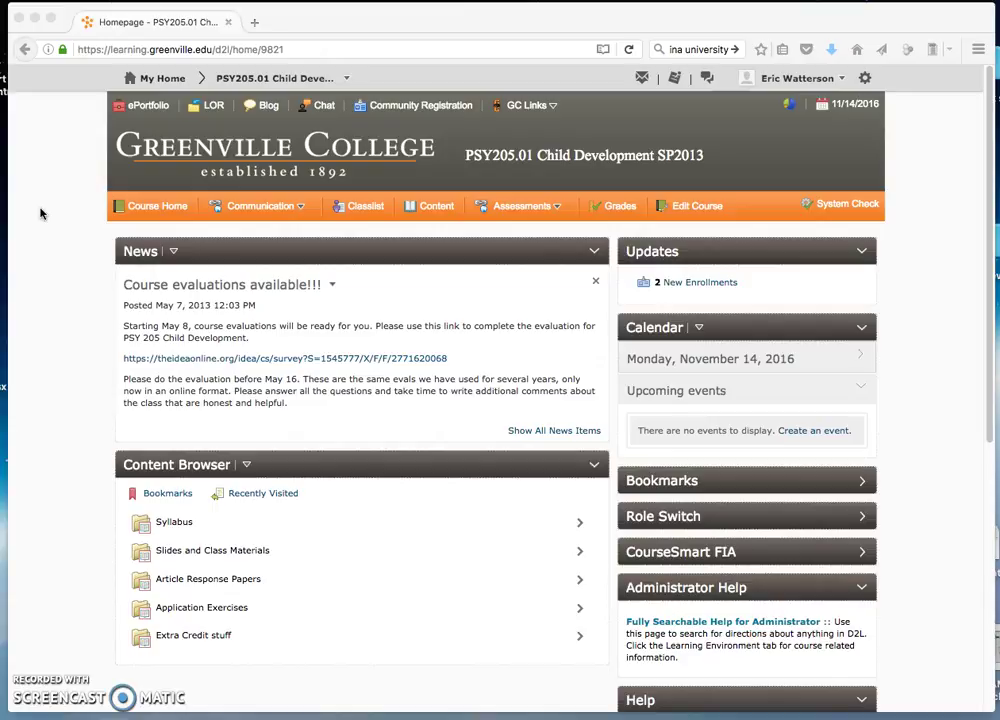
Step: Open the grade management list of the PSY205.01 Child Development course and look over its grade items
click(50, 215)
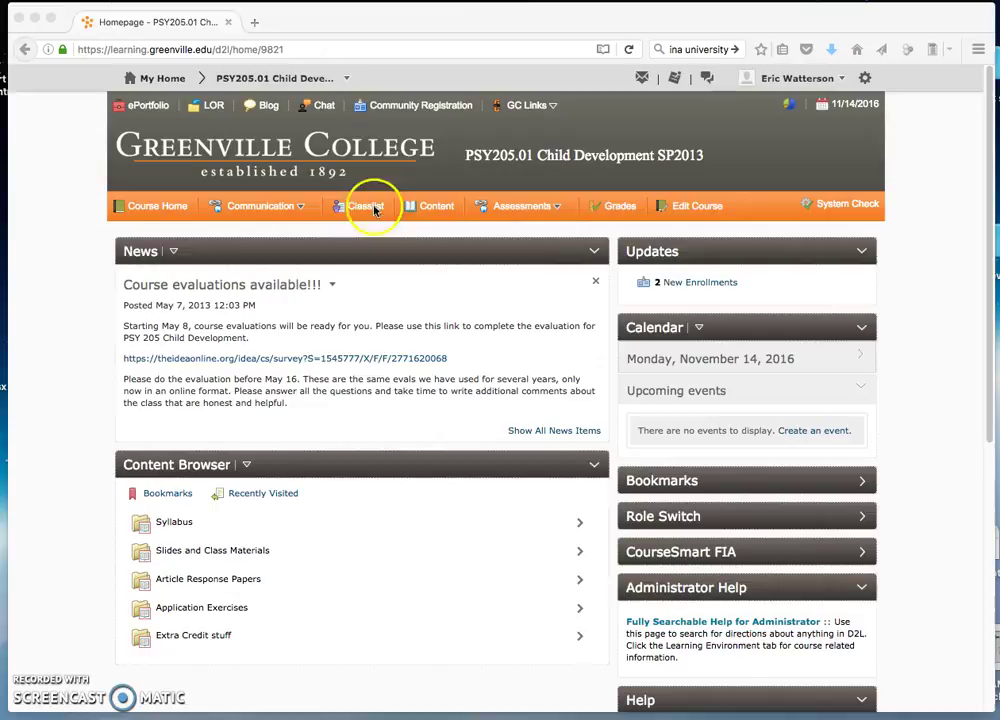
click(619, 210)
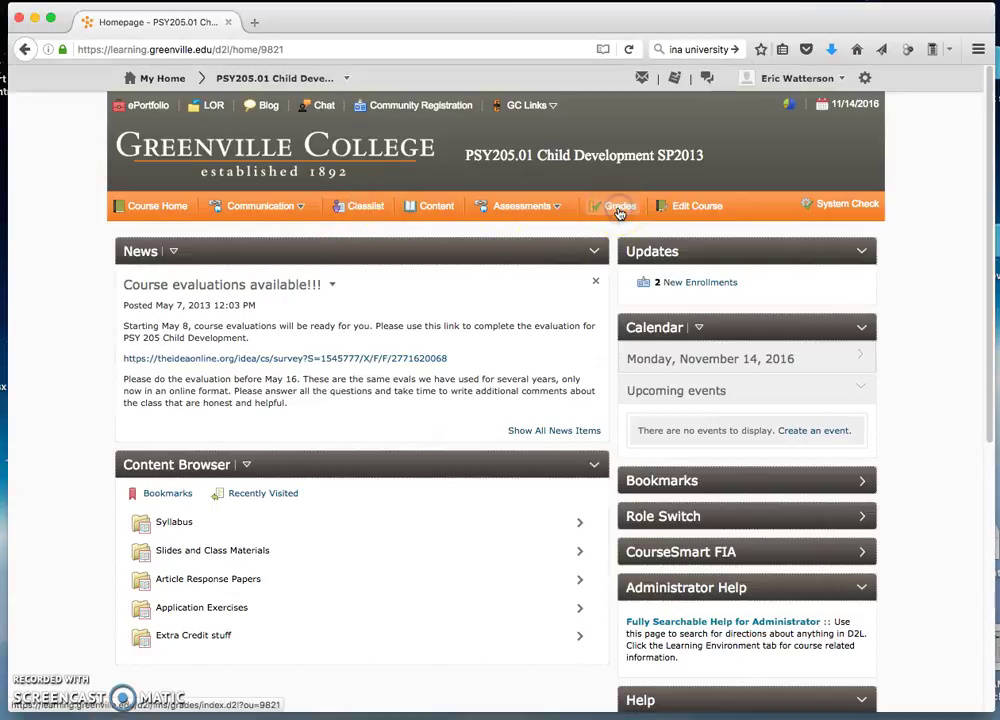
click(619, 210)
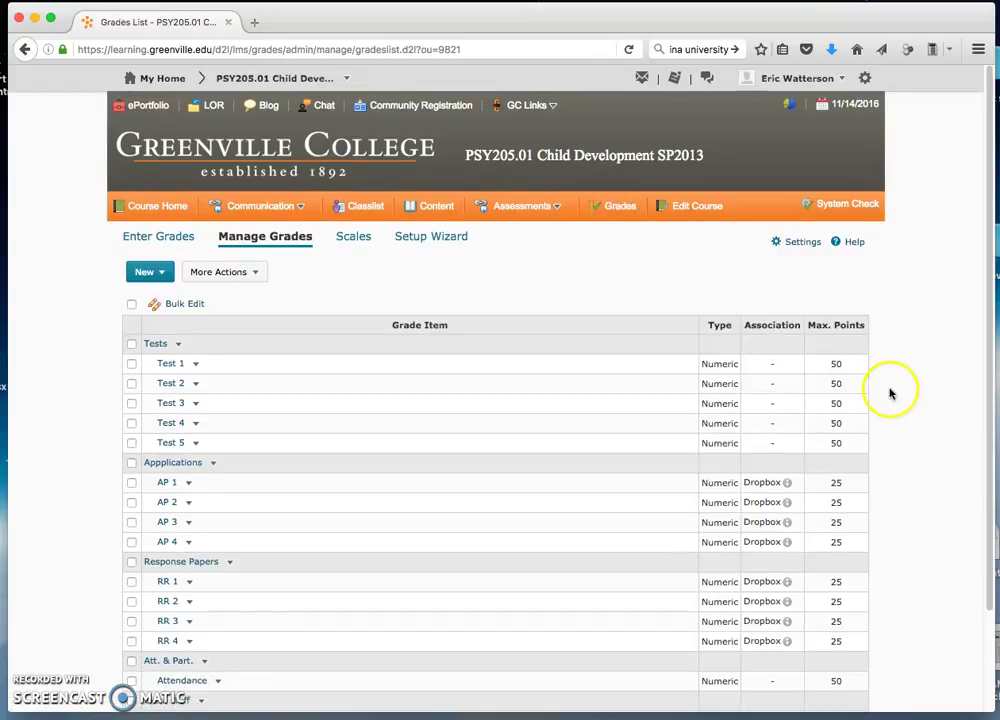
scroll(890, 394, down, 1)
scroll(890, 394, down, 3)
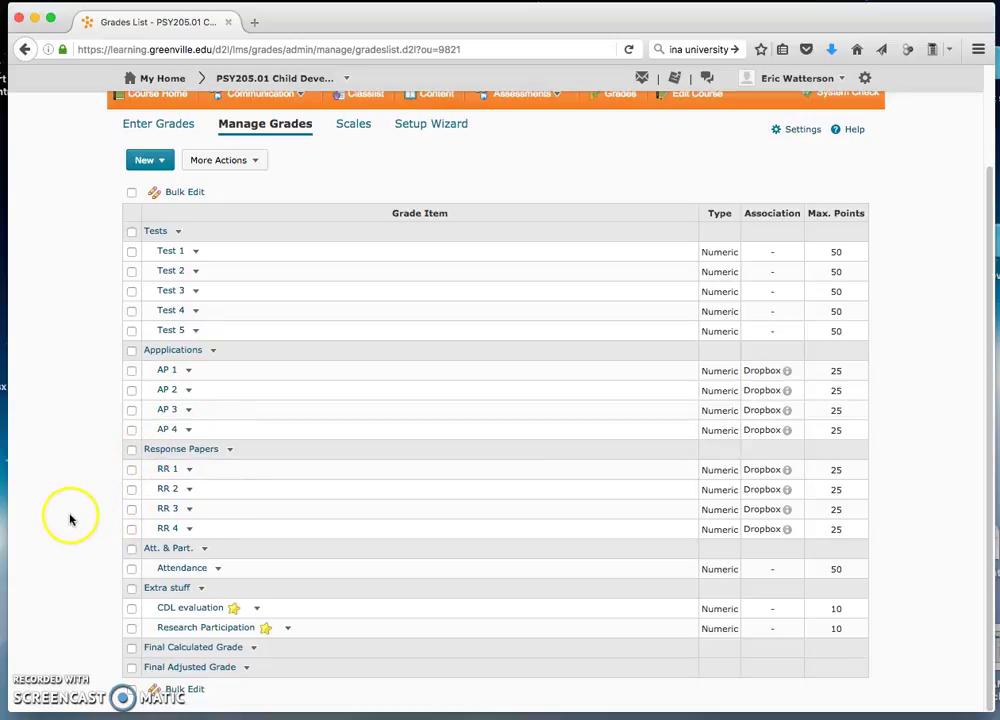
scroll(69, 518, up, 1)
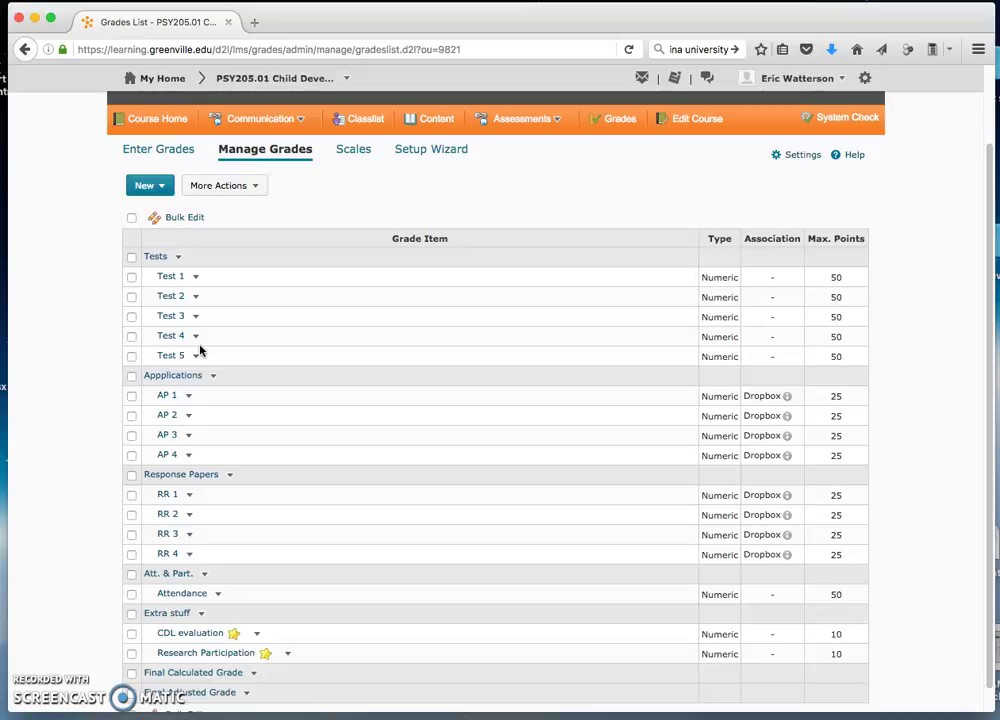
Step: Start a new grade item of the Calculated type
click(286, 323)
click(153, 186)
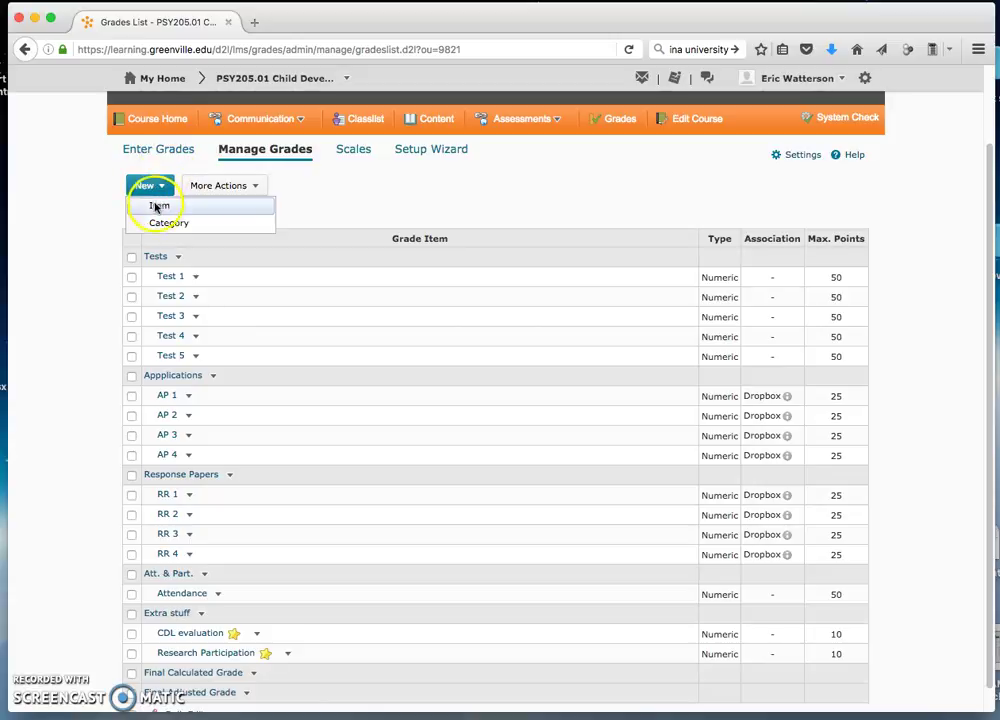
click(148, 188)
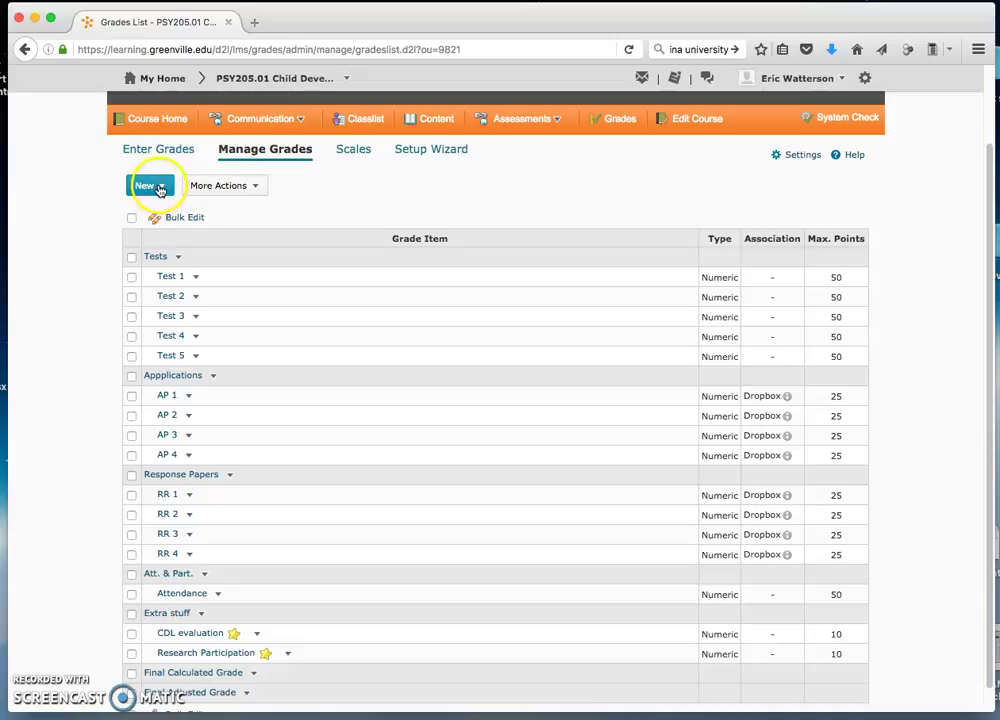
click(158, 188)
click(158, 207)
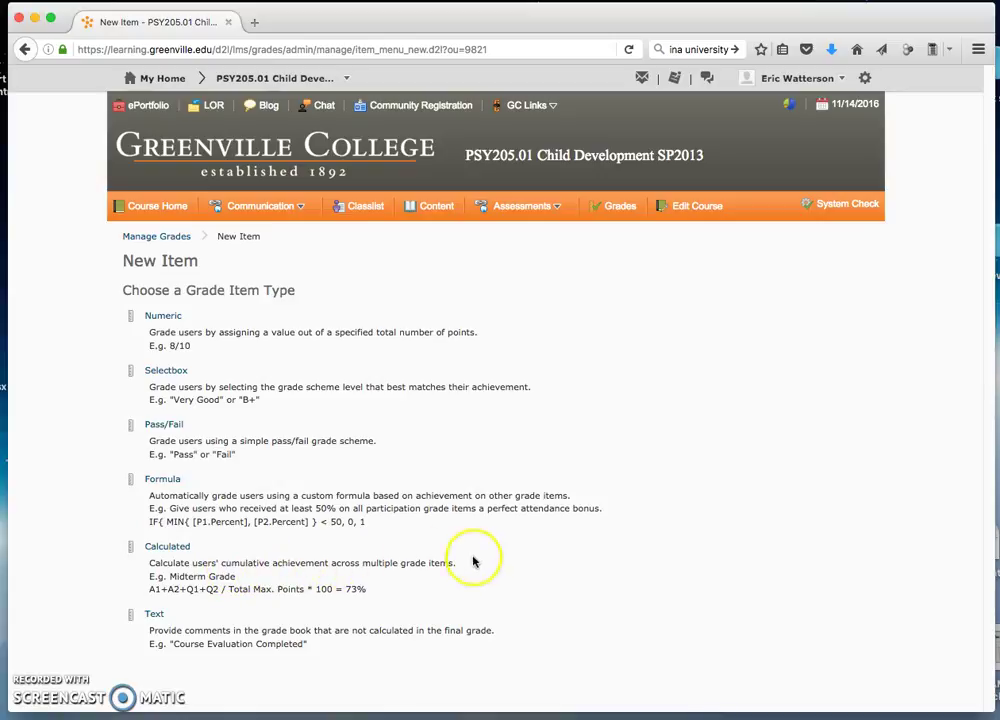
click(168, 548)
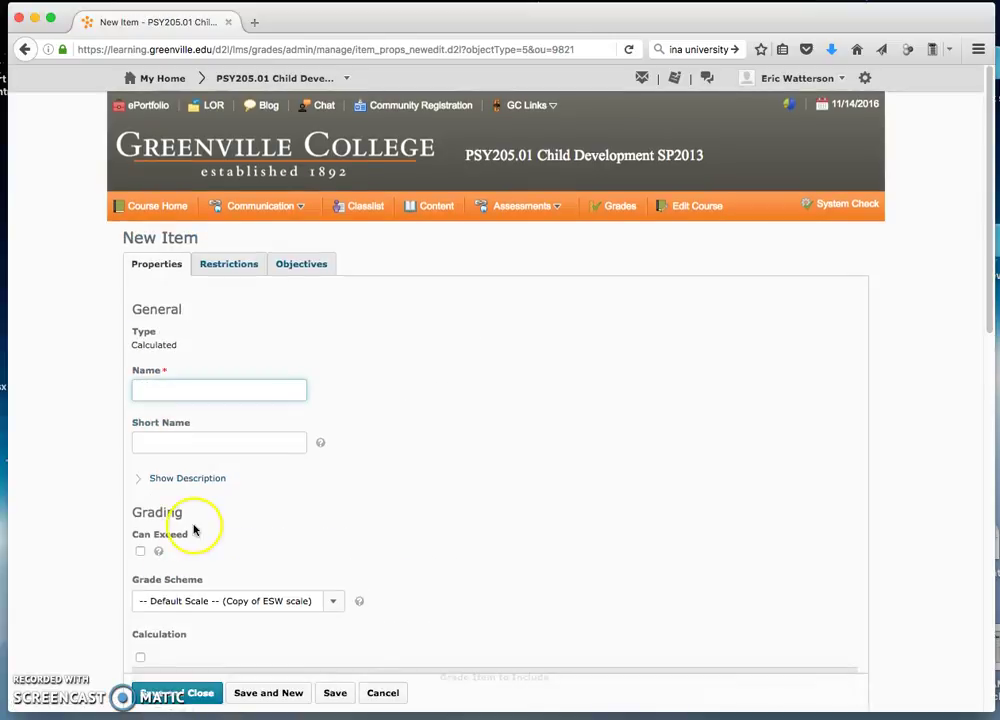
Step: Name the new calculated item "Test Total" and enable its Can Exceed option
scroll(281, 521, down, 2)
scroll(281, 521, down, 1)
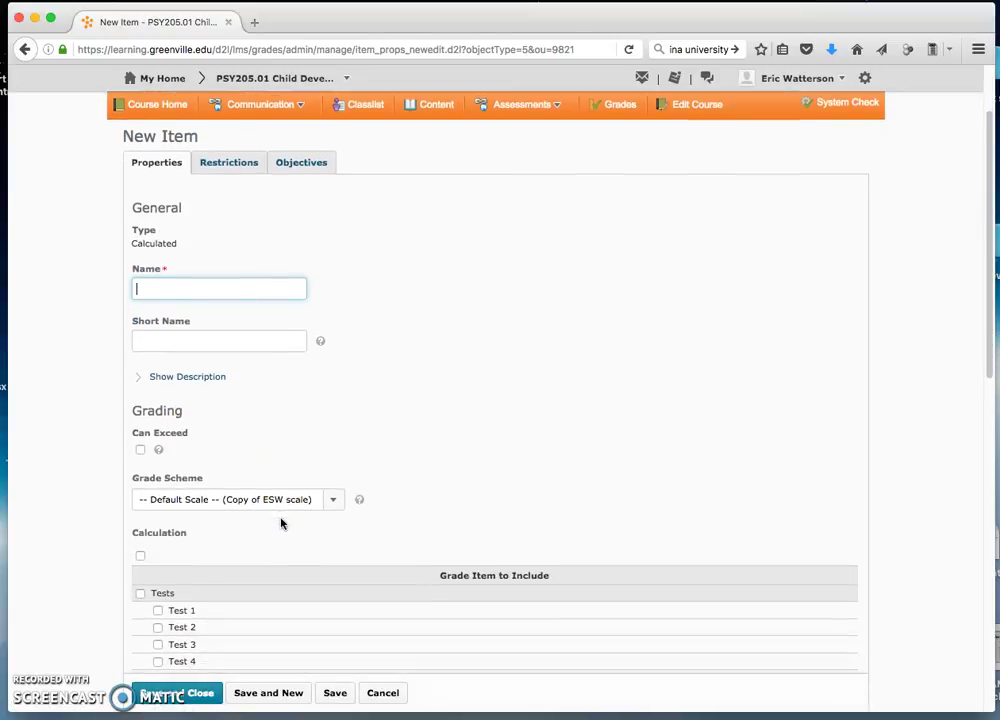
click(203, 291)
text(Test Total)
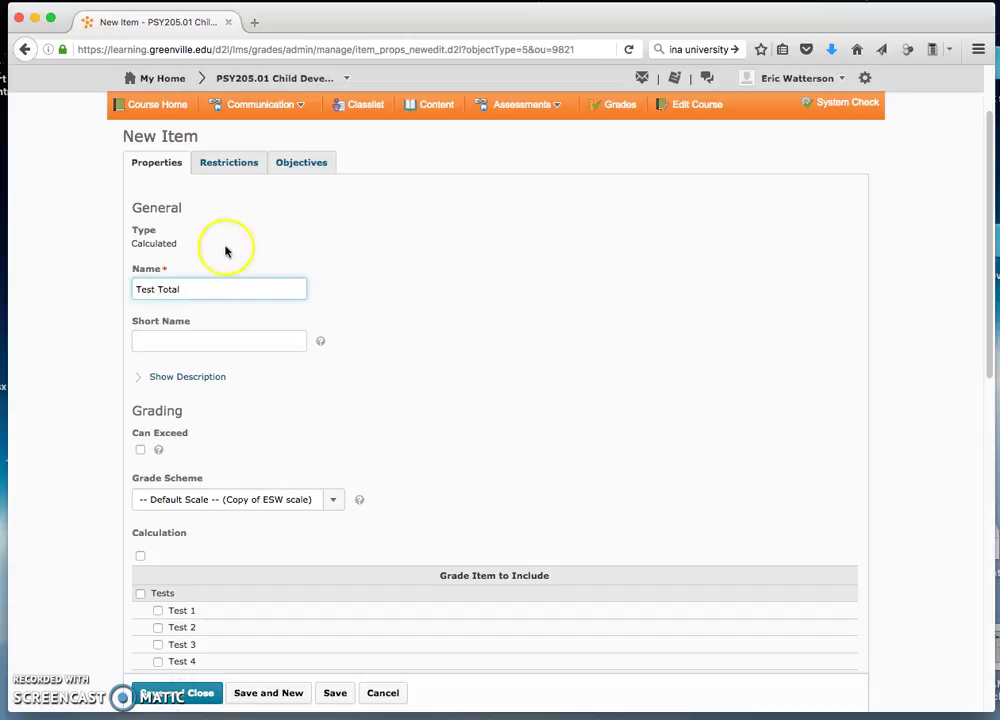
scroll(329, 313, down, 3)
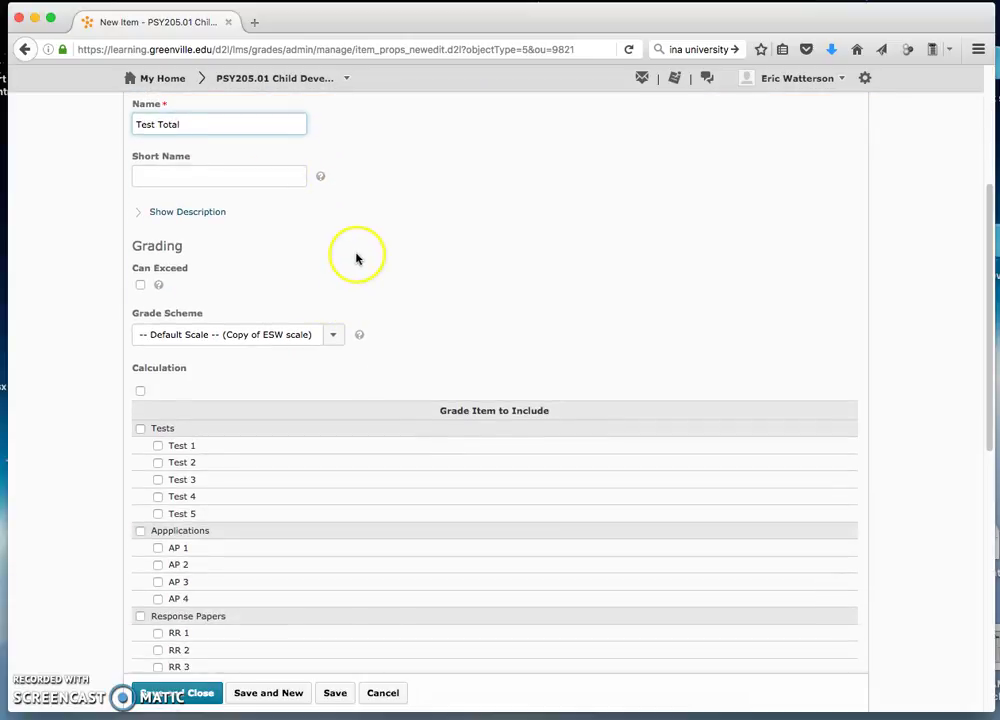
scroll(250, 270, up, 1)
click(140, 297)
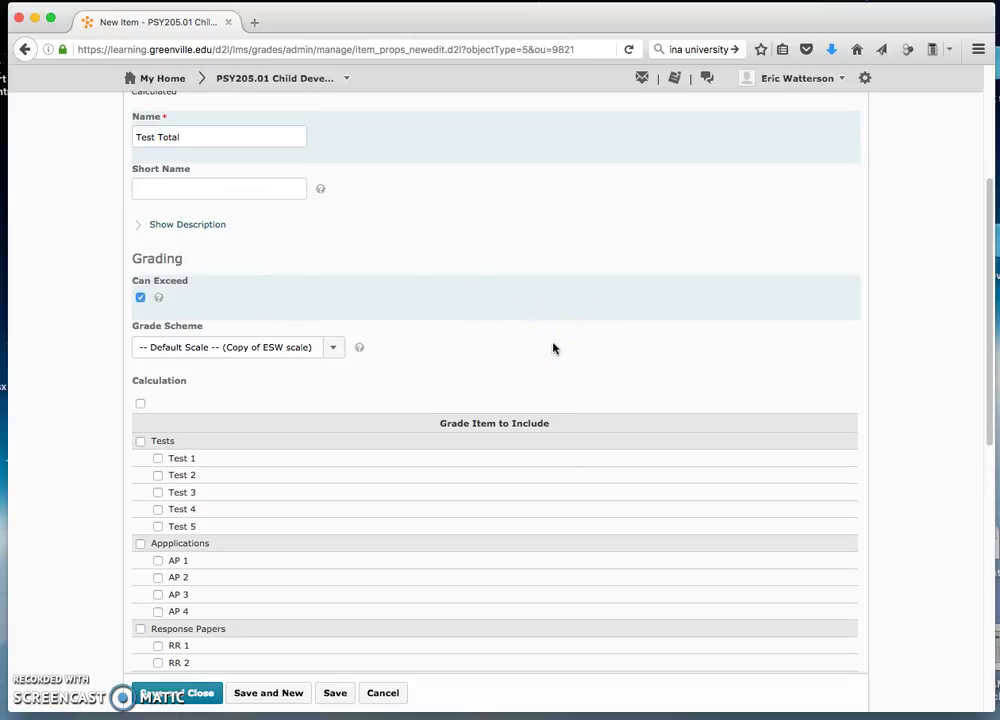
scroll(554, 348, down, 3)
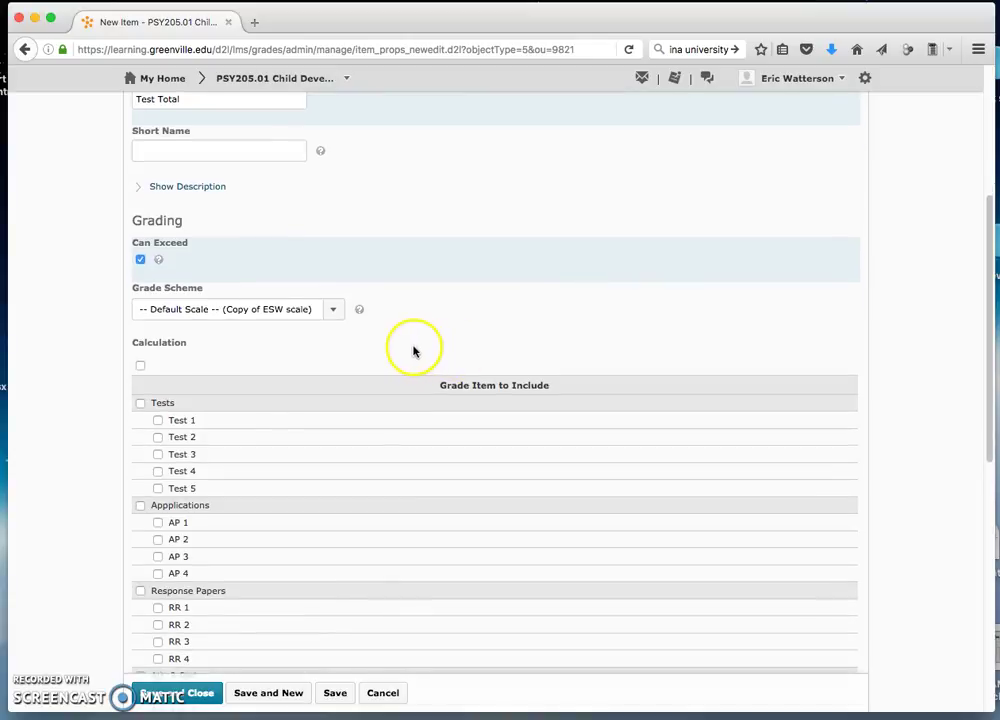
scroll(413, 350, up, 5)
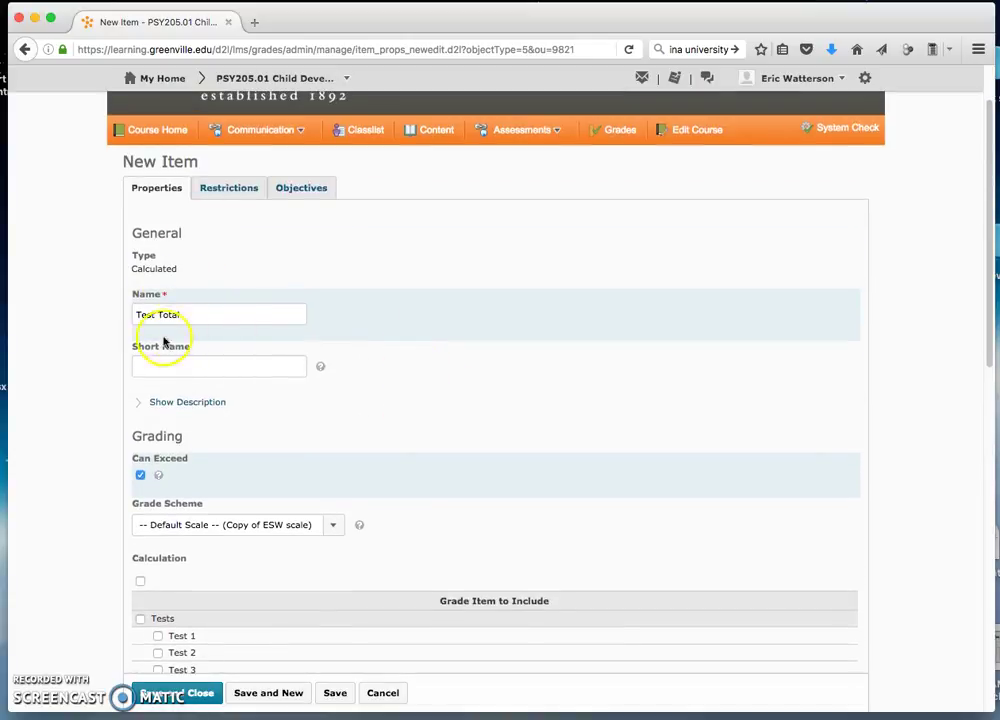
scroll(180, 458, down, 7)
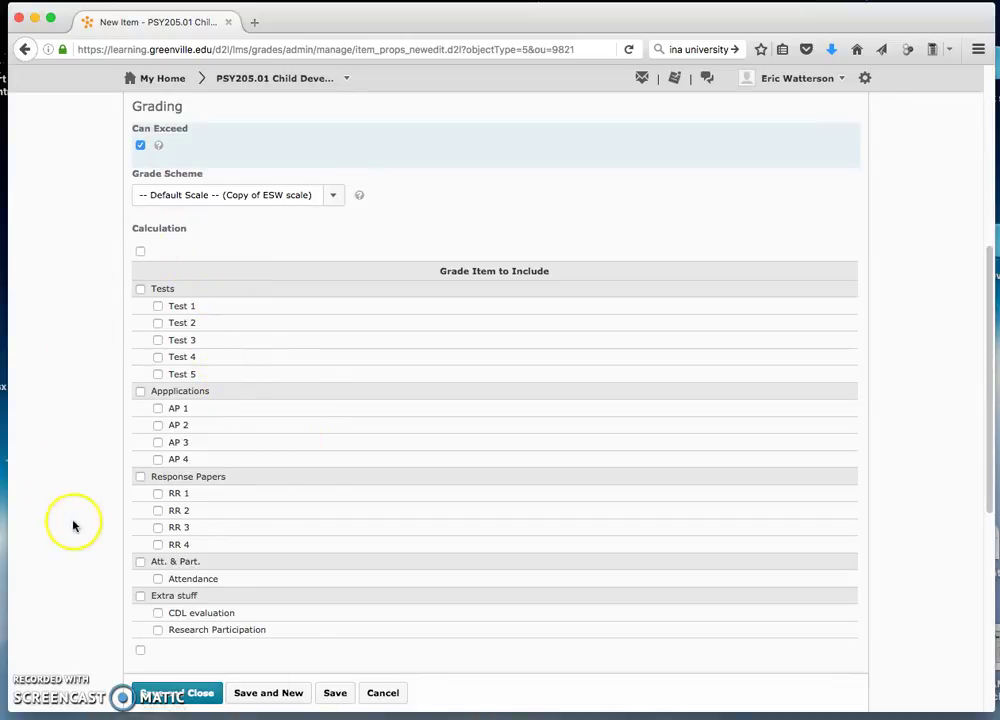
click(140, 290)
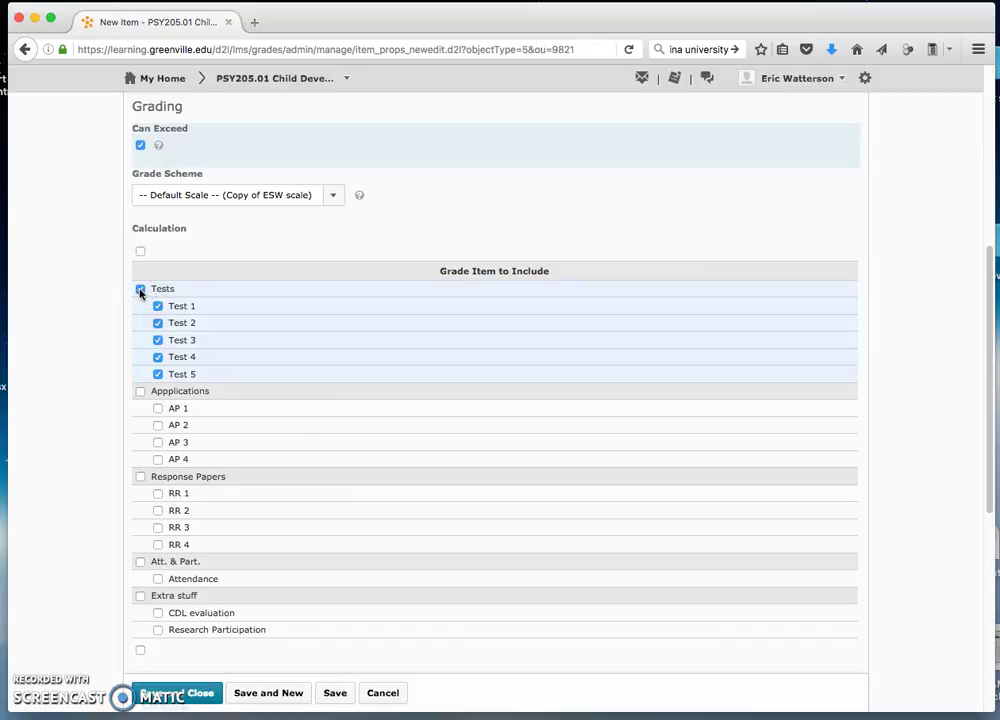
click(168, 309)
click(141, 291)
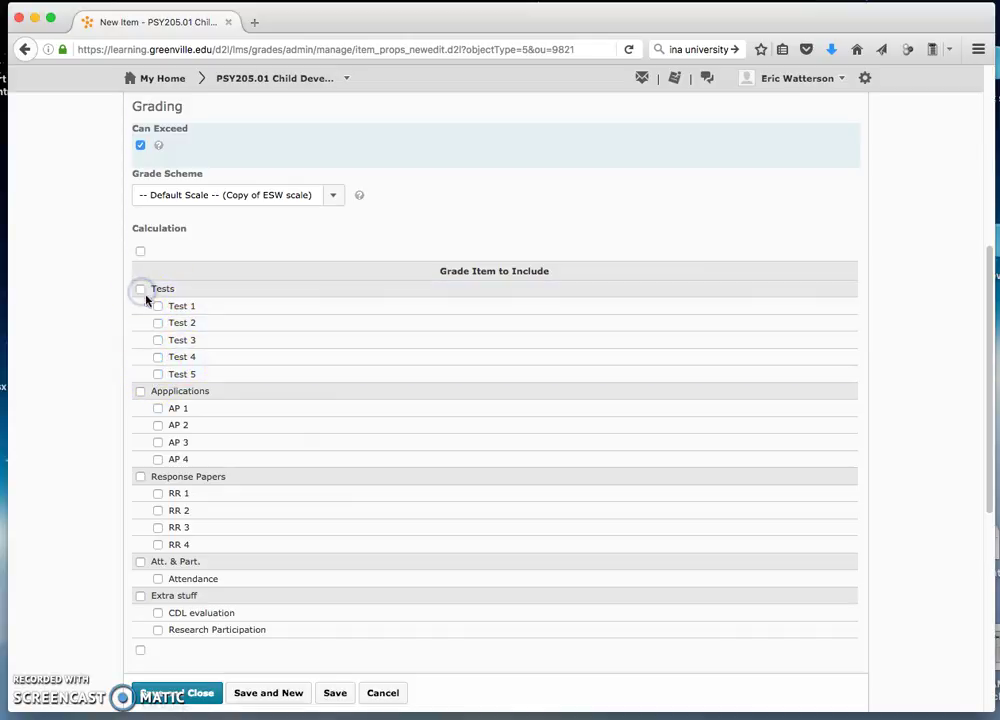
click(158, 309)
click(156, 374)
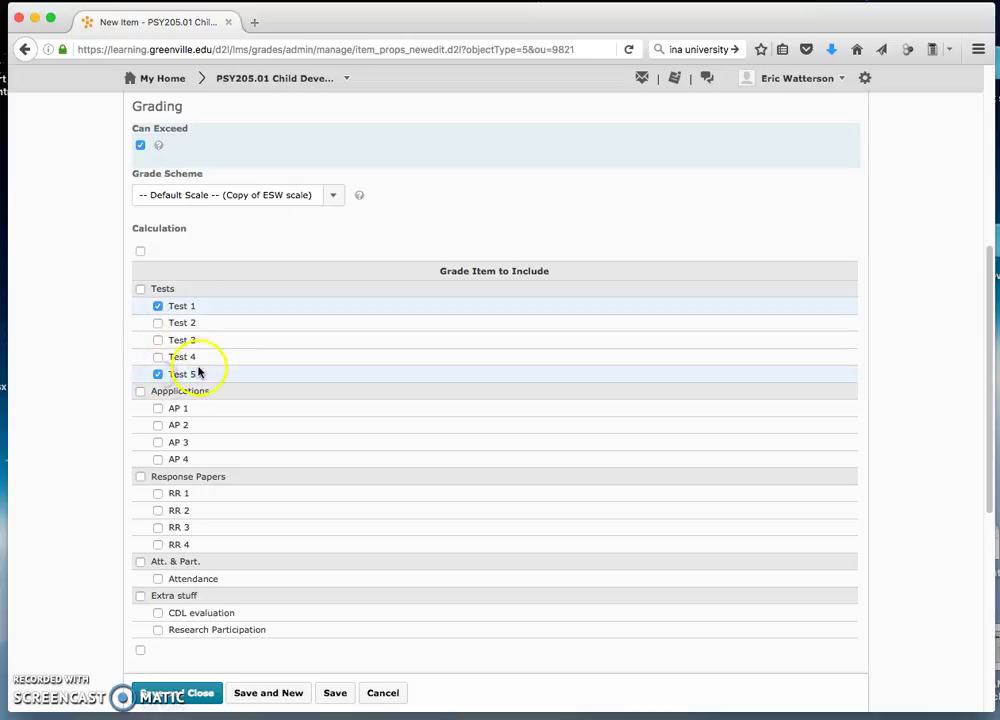
click(158, 341)
click(157, 323)
click(157, 340)
click(157, 374)
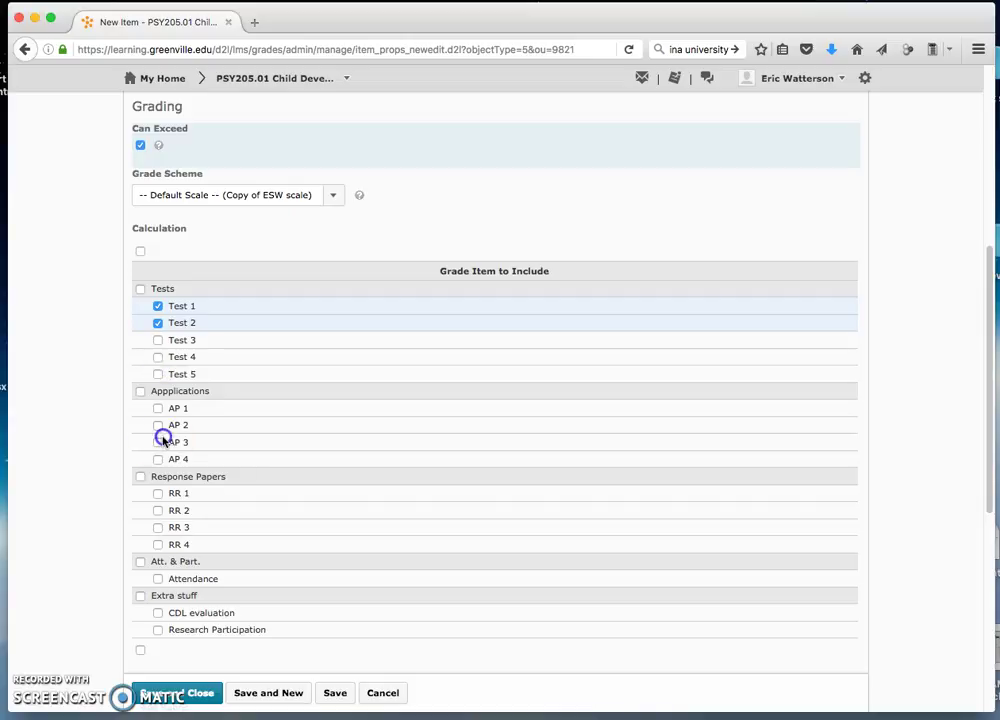
click(157, 510)
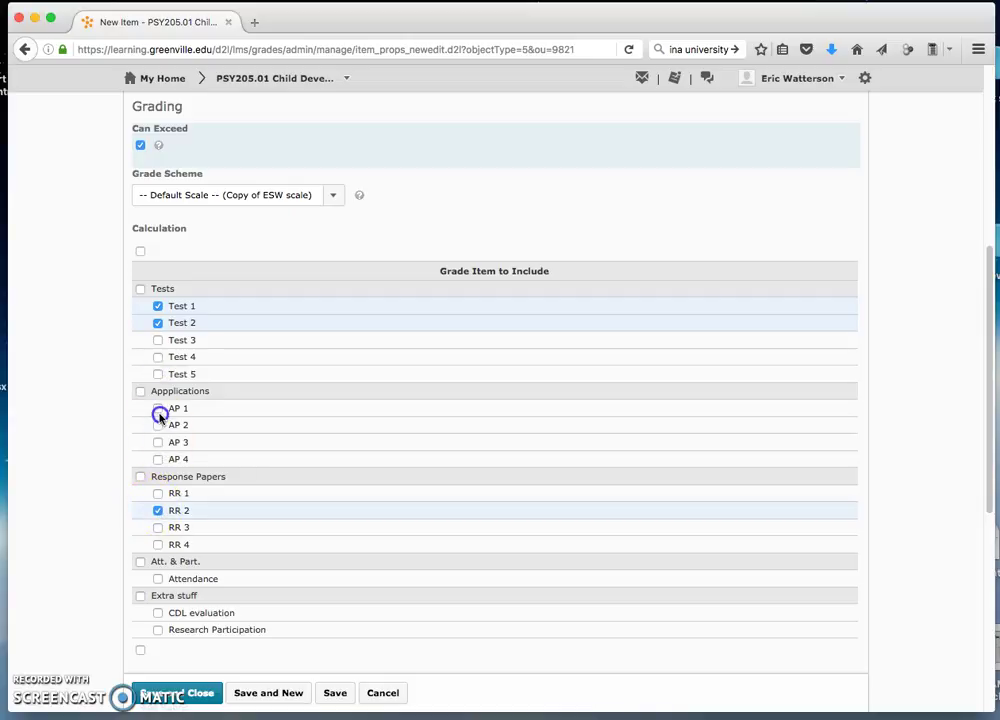
click(158, 409)
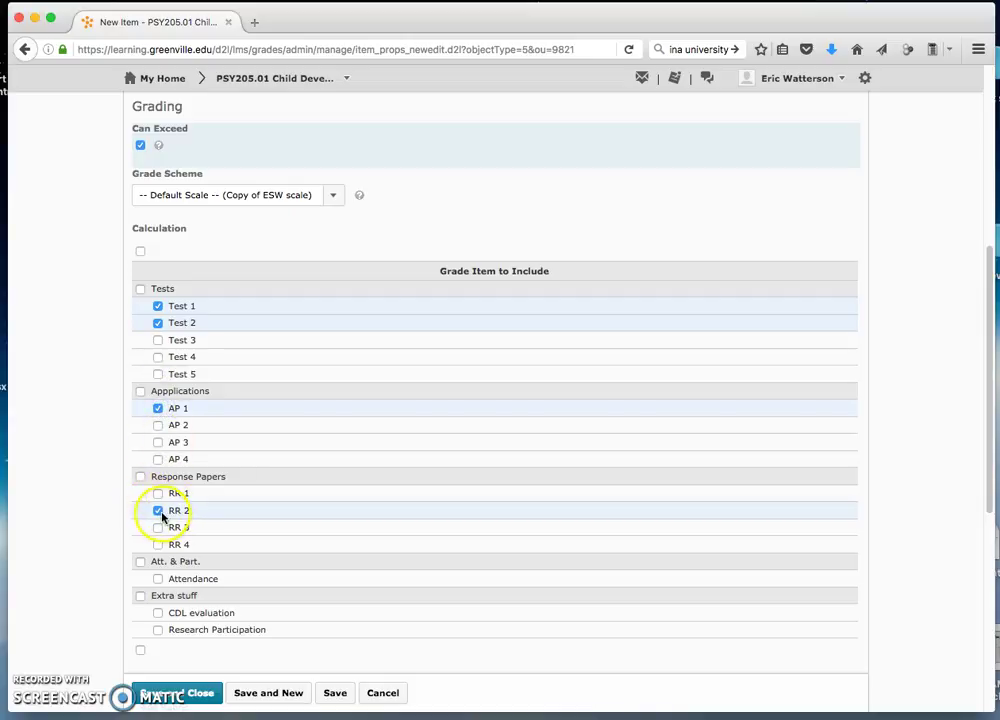
click(158, 511)
click(158, 409)
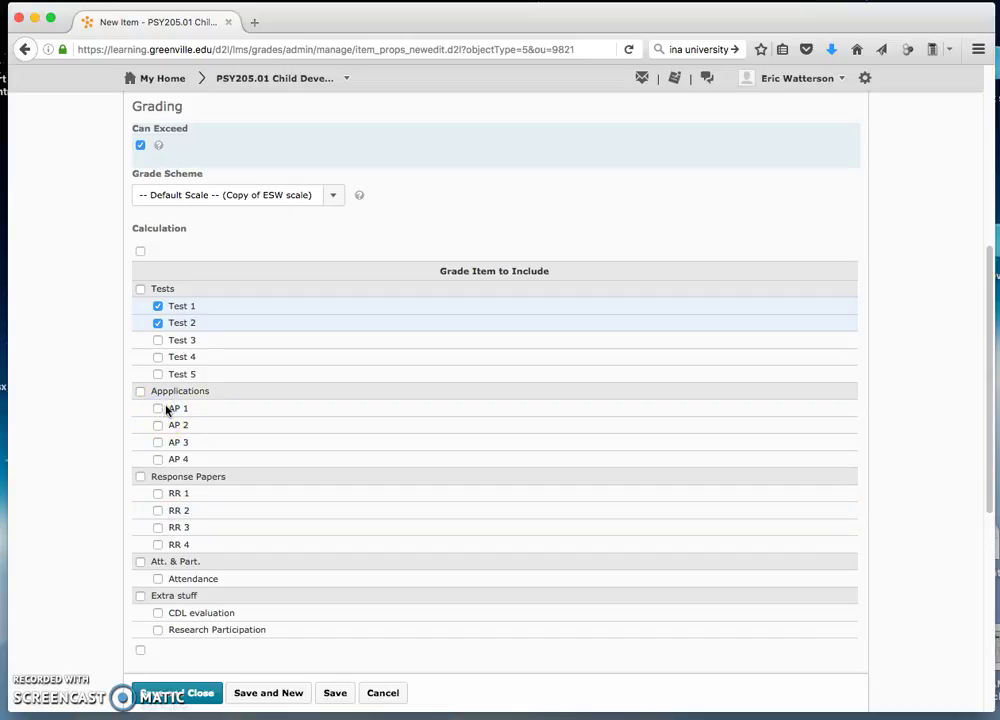
click(158, 323)
click(158, 306)
Step: Include the whole Tests category in the Test Total calculation, then save and close the item
click(141, 290)
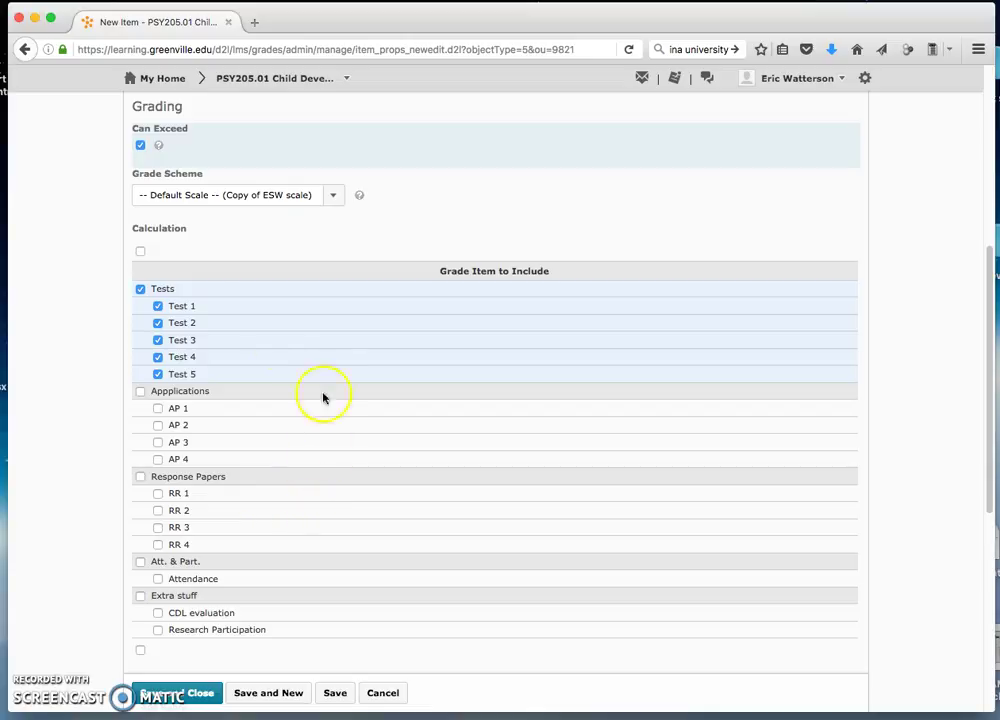
click(166, 697)
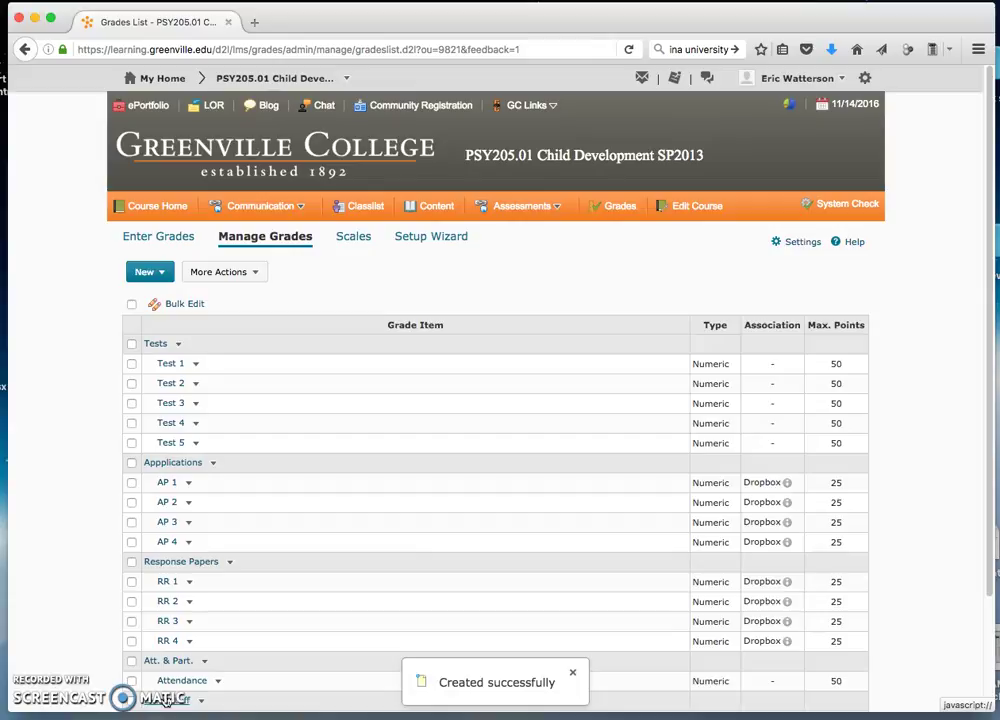
Step: Edit the Test Total grade item's restrictions so the item is hidden, then save and close it
scroll(273, 443, down, 3)
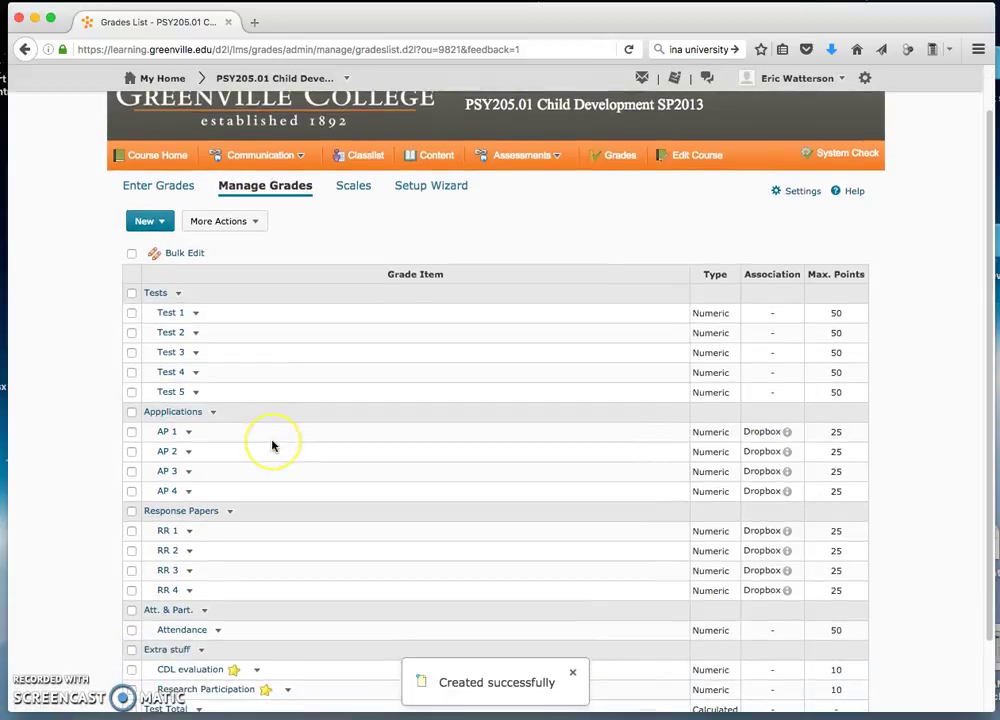
scroll(273, 443, down, 1)
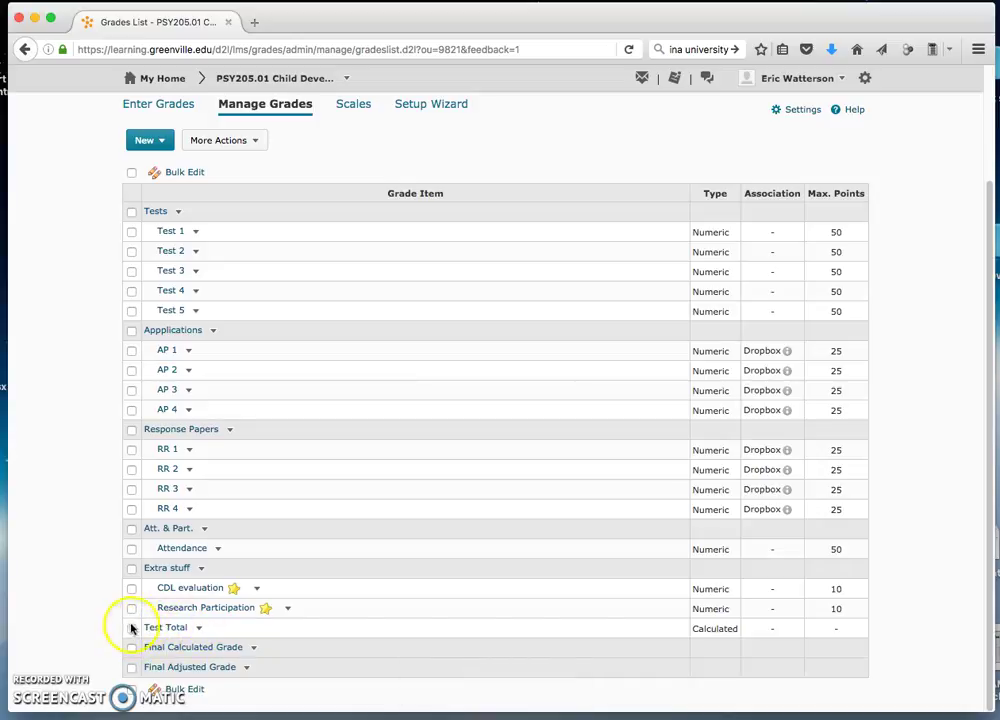
click(200, 631)
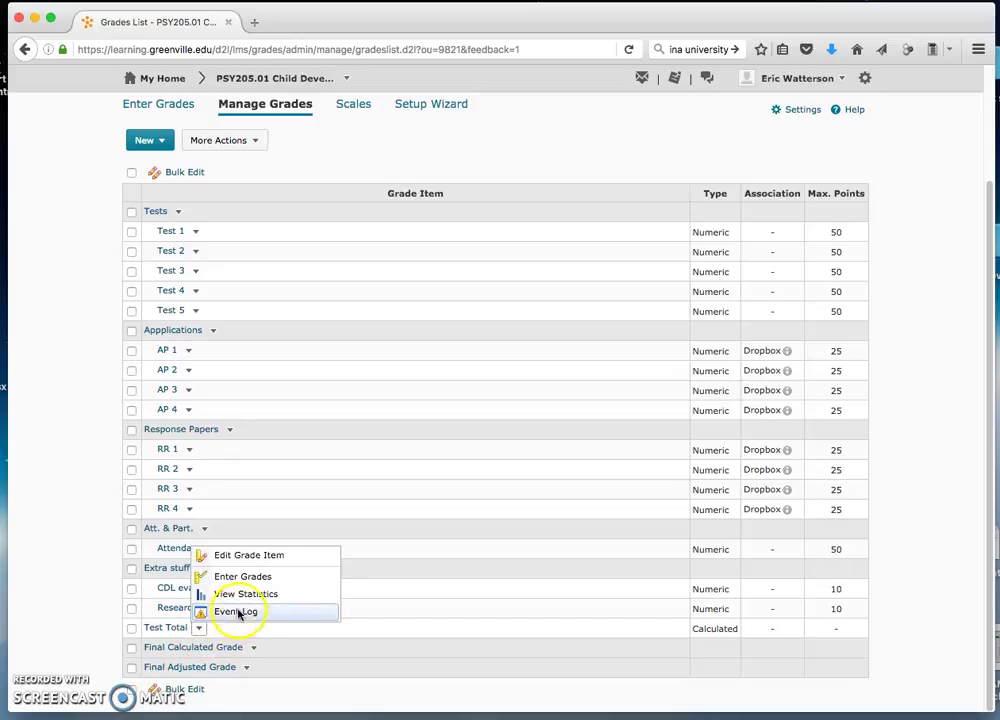
click(265, 557)
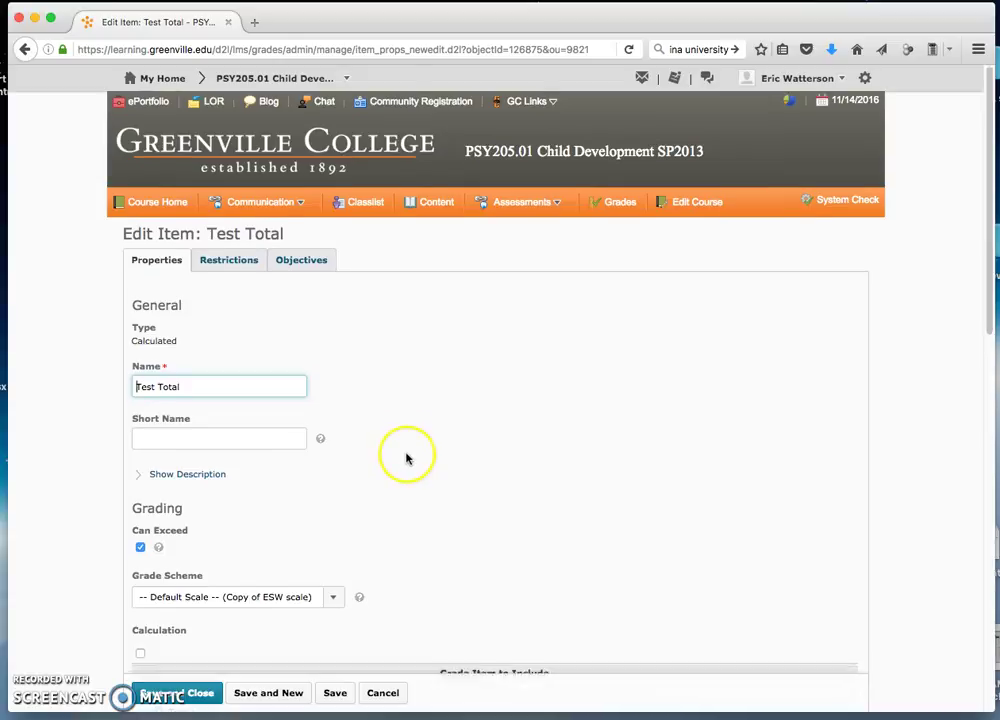
scroll(406, 457, down, 3)
scroll(406, 457, up, 5)
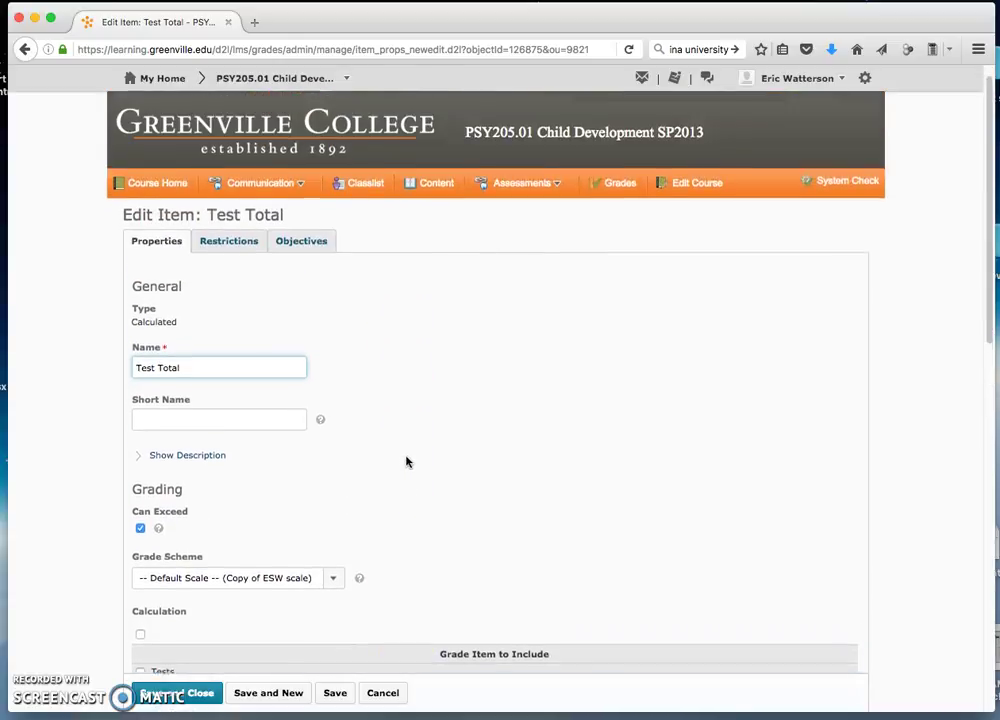
click(238, 266)
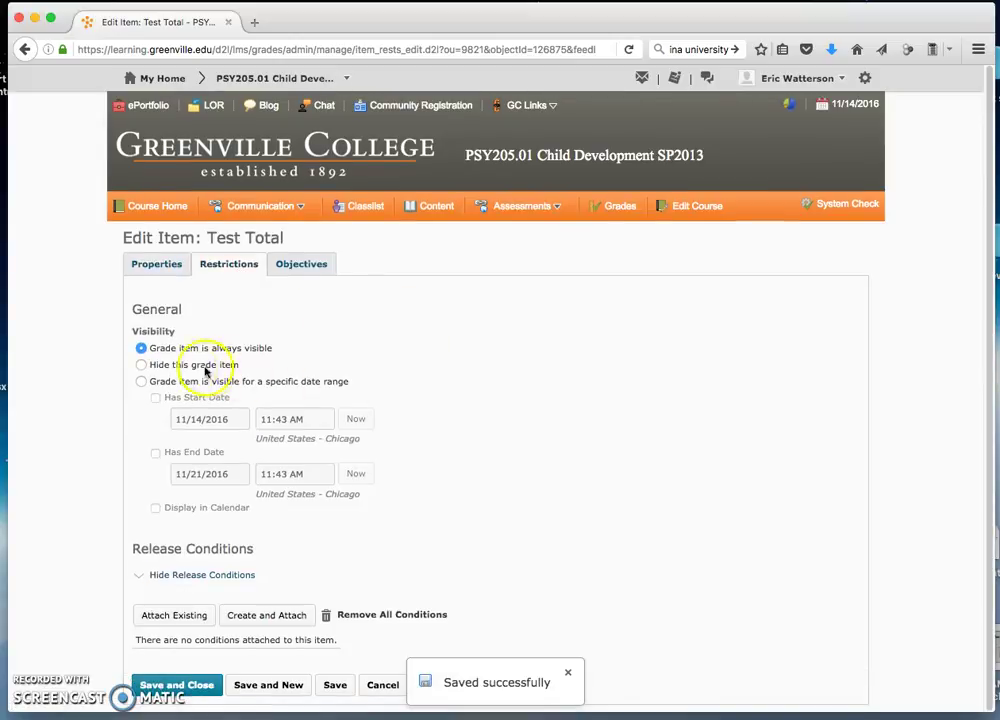
click(141, 365)
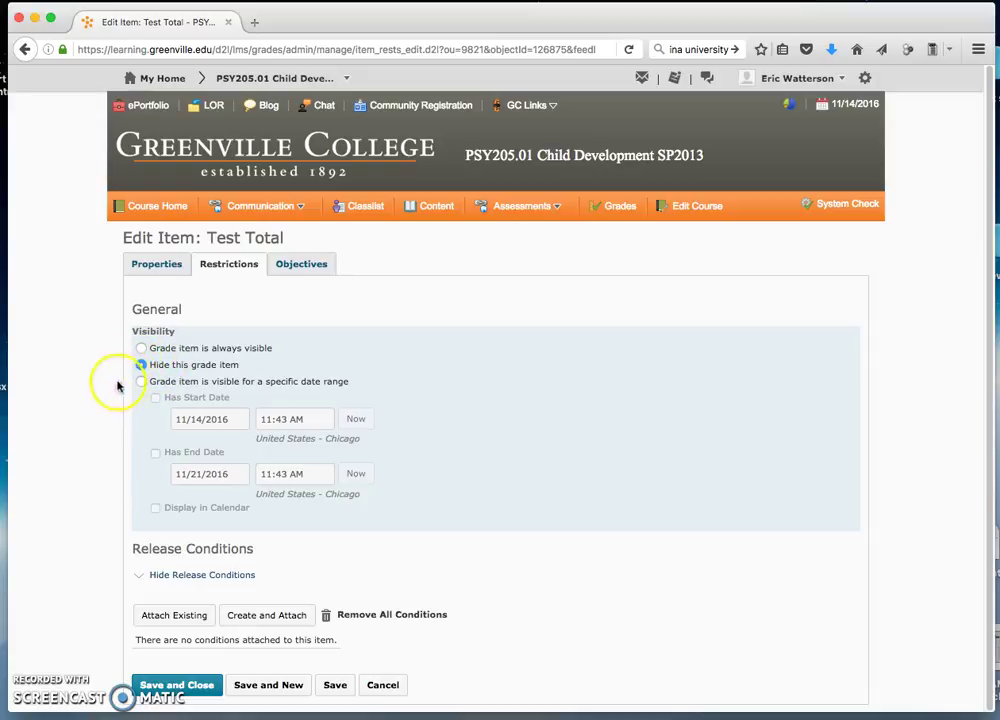
click(175, 688)
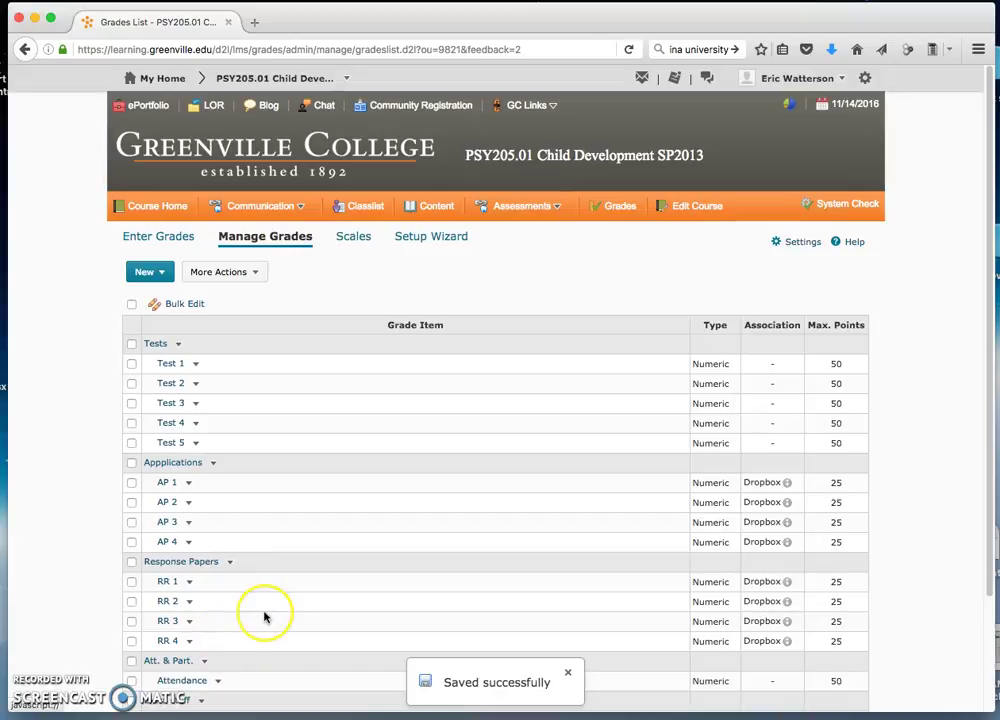
Step: Open the Test Total grade item for editing and review its calculation and display settings
scroll(265, 617, down, 2)
scroll(265, 617, down, 2)
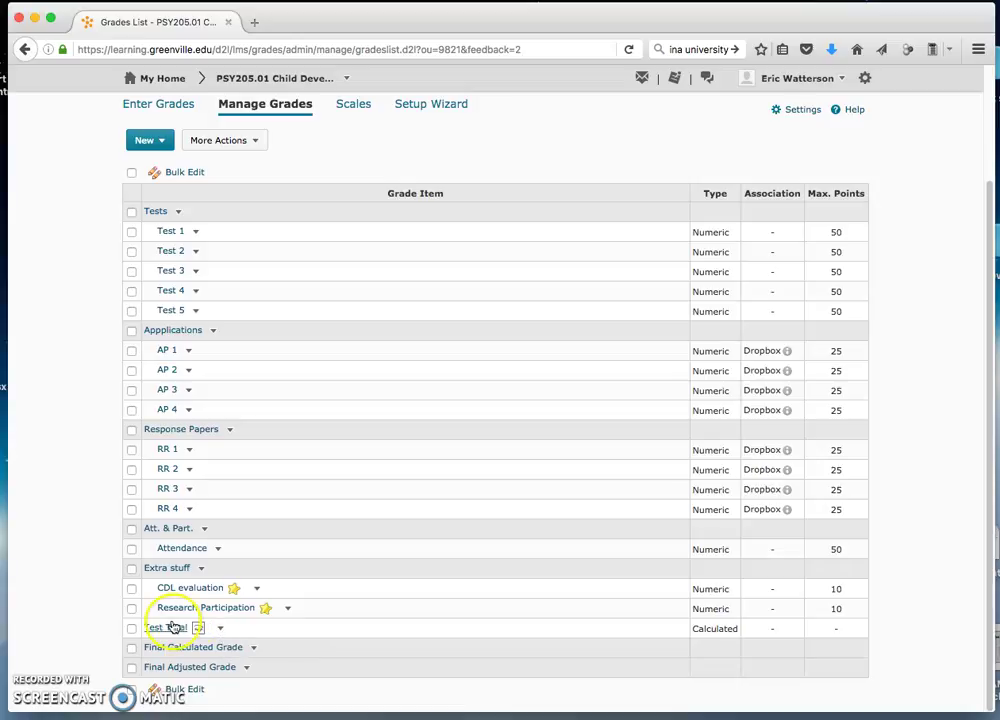
click(224, 630)
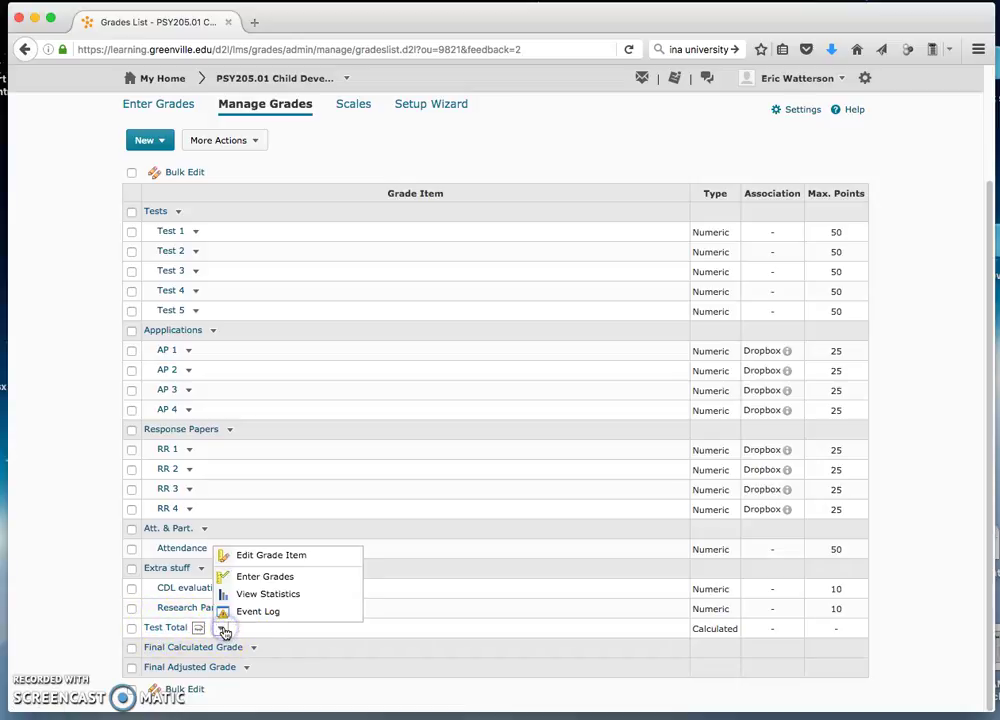
click(250, 557)
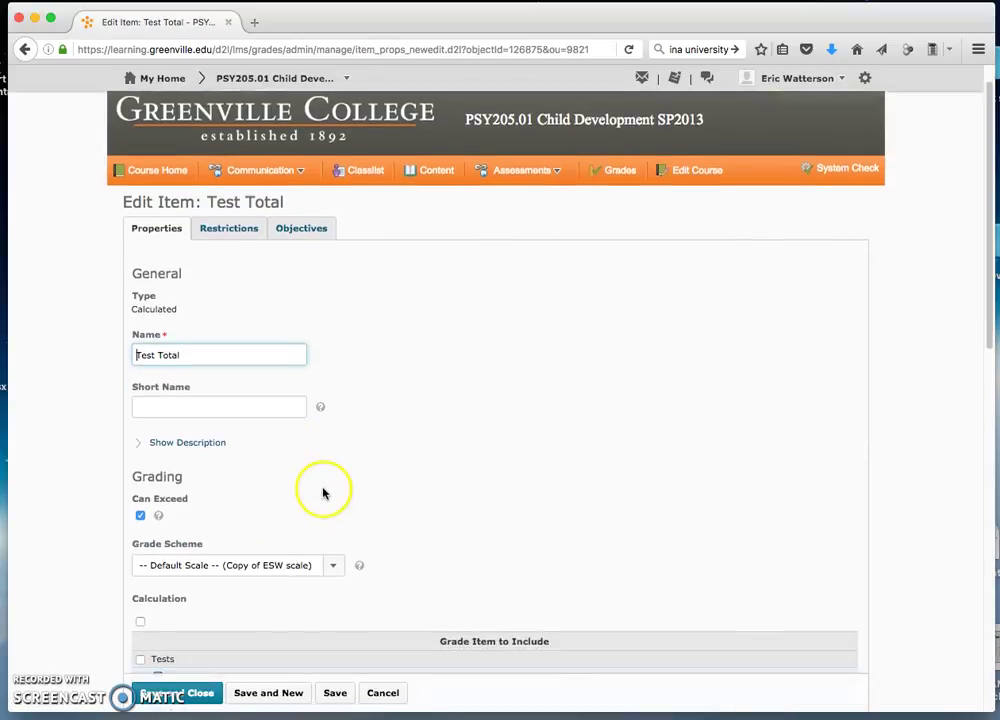
scroll(323, 495, down, 5)
scroll(323, 495, down, 6)
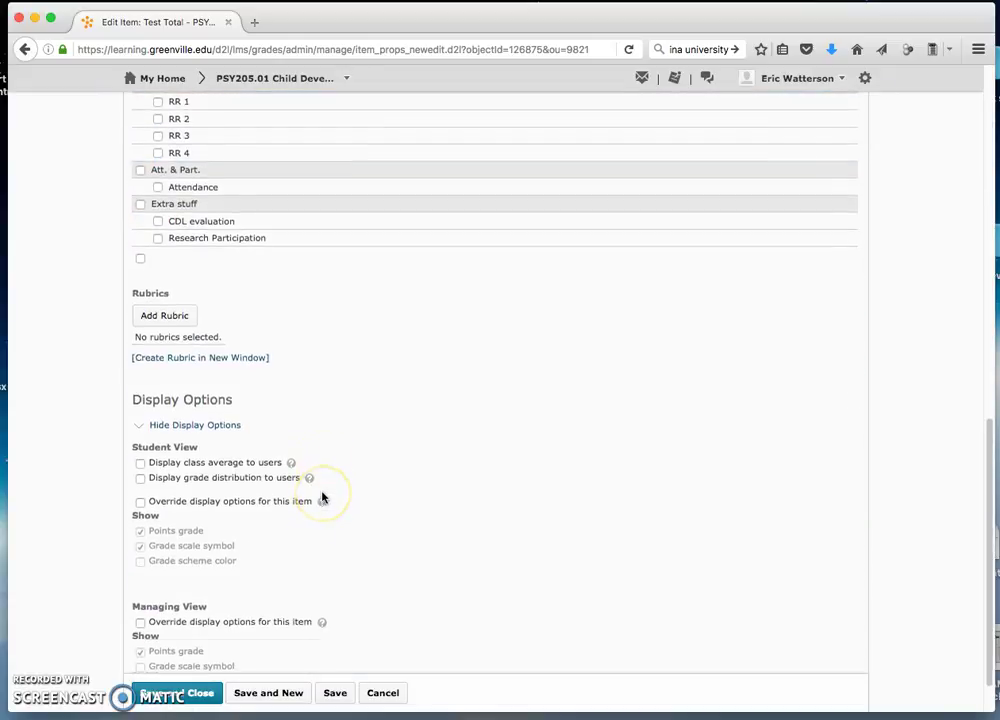
scroll(323, 497, up, 11)
scroll(323, 496, down, 3)
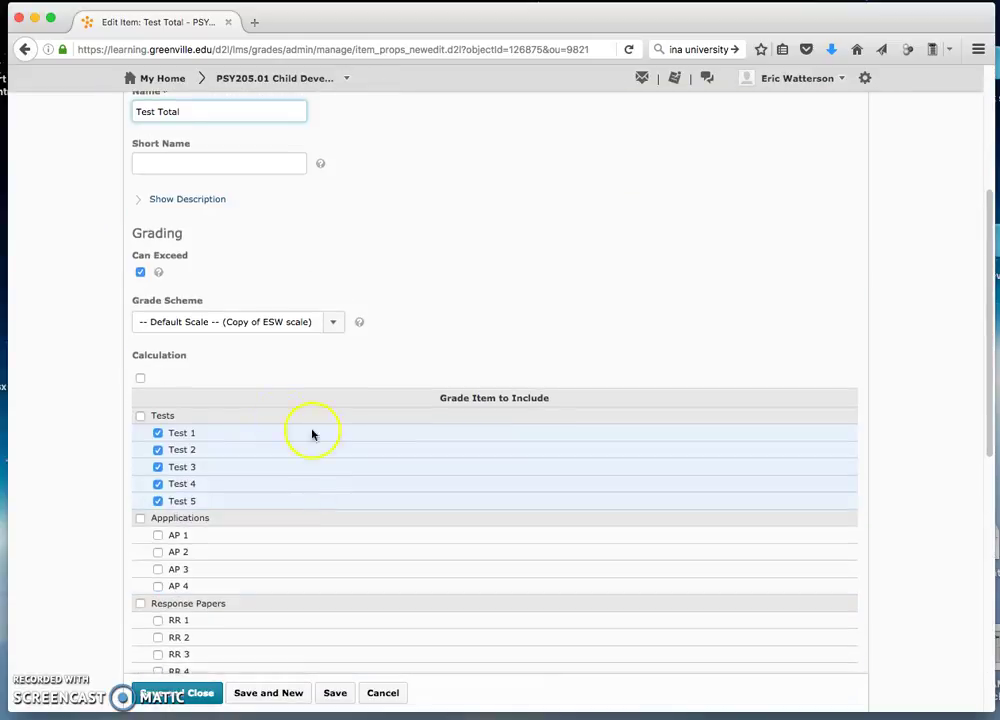
scroll(230, 470, up, 3)
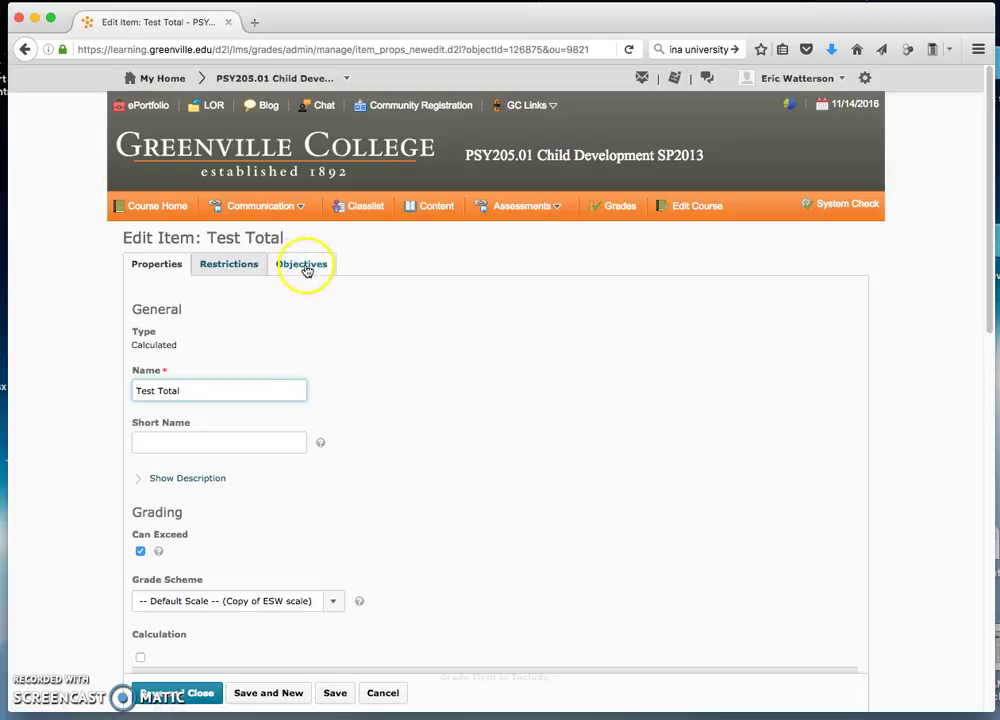
Step: Associate the PSY205 2 learning objective, about contrasting and comparing leading psychologists' perspectives, with the Test Total item
click(305, 267)
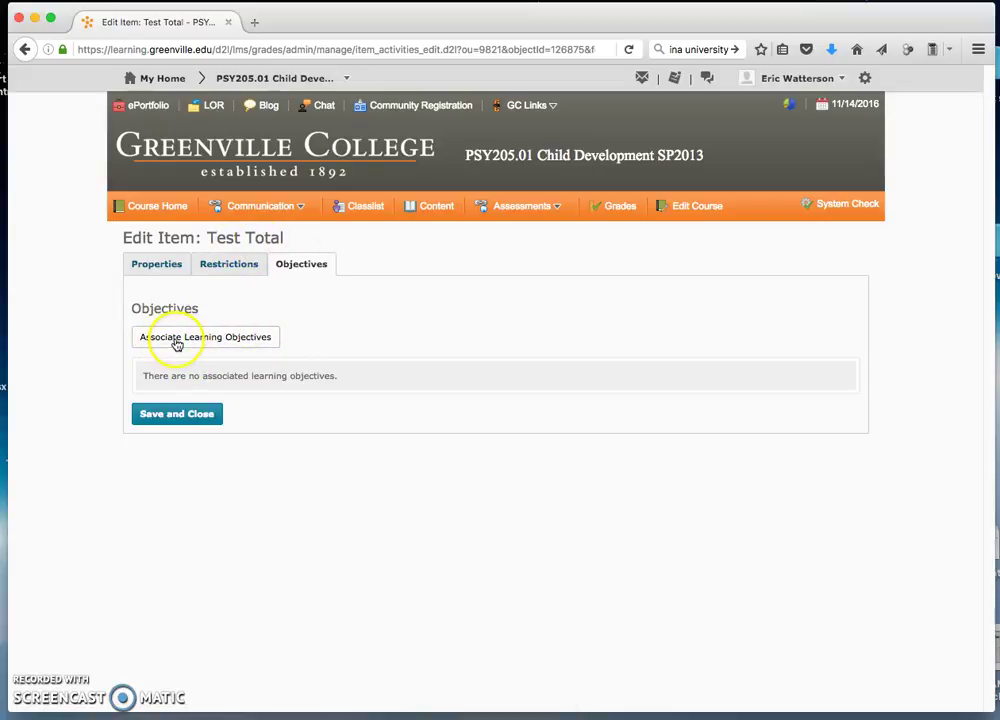
click(170, 343)
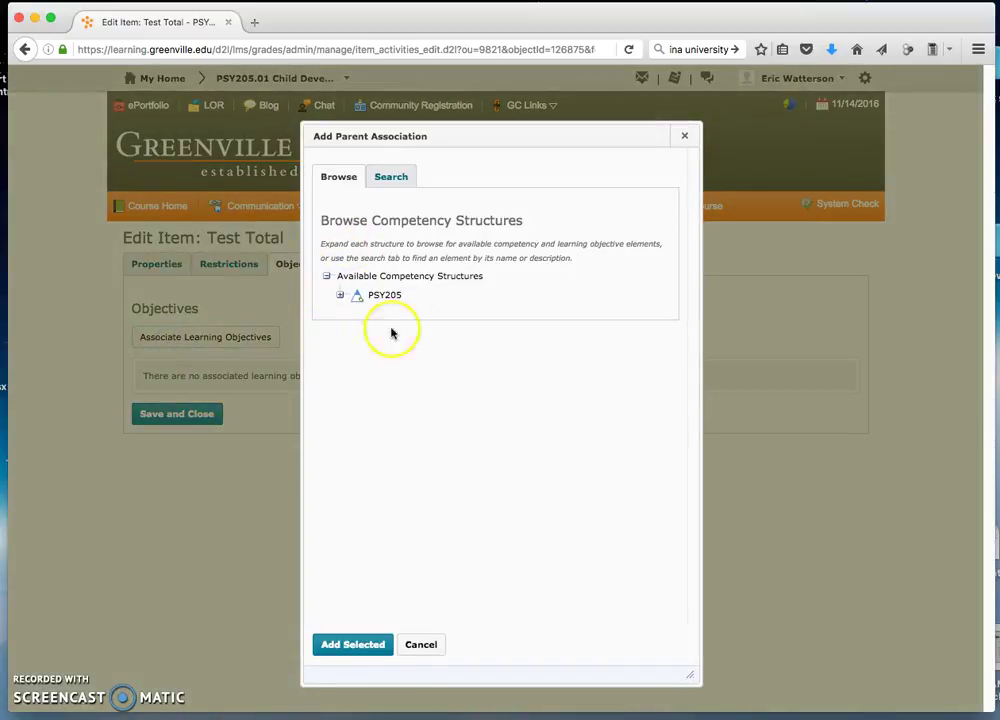
click(340, 296)
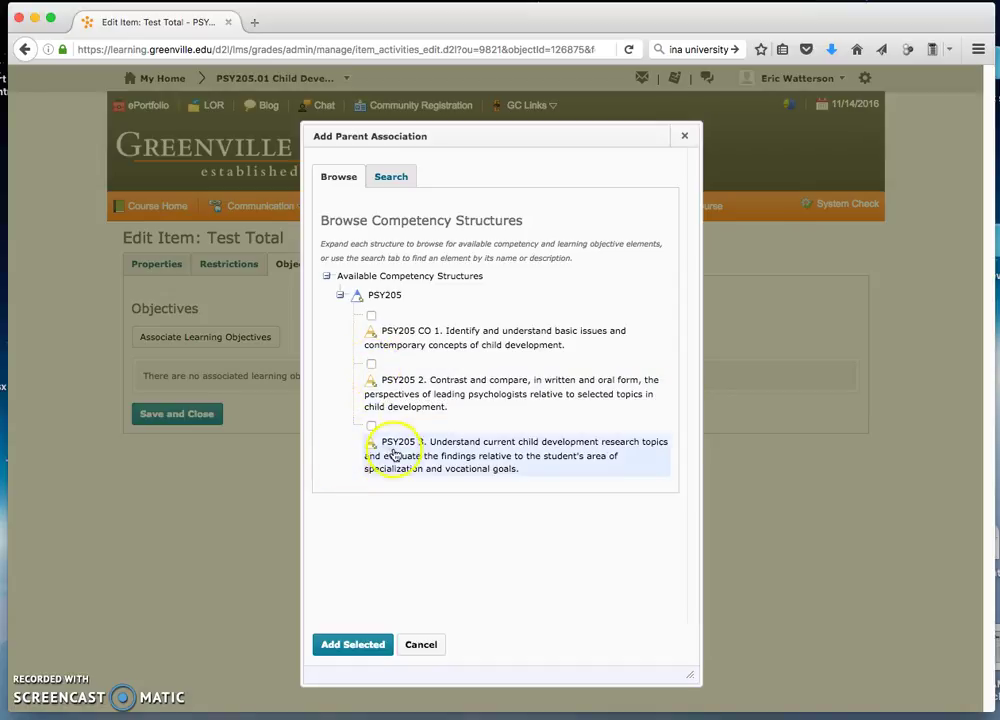
click(370, 366)
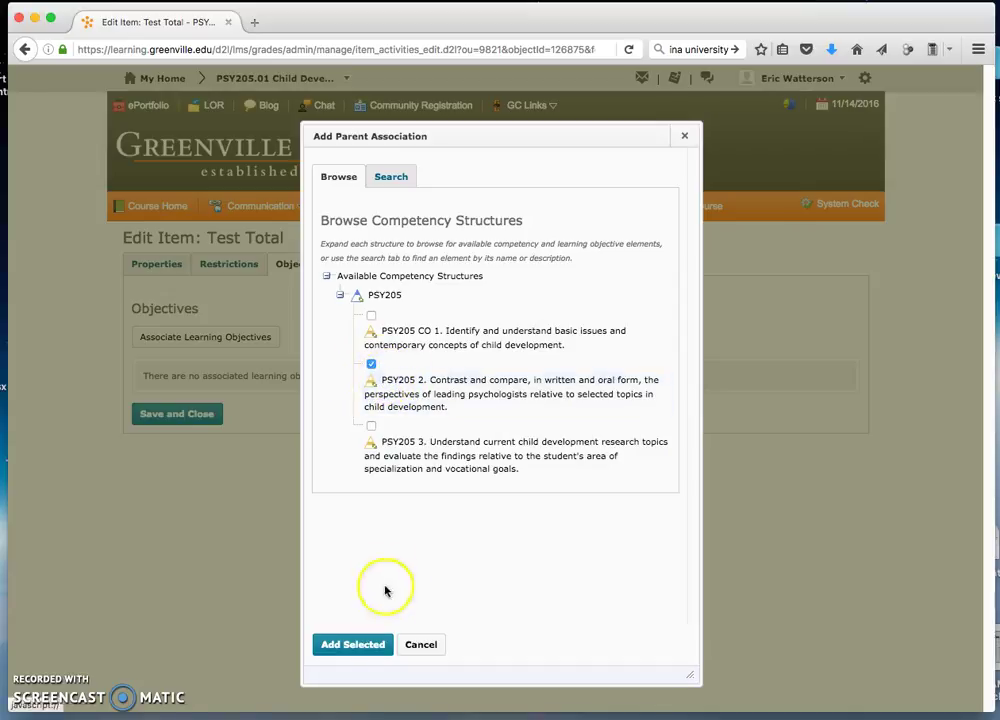
click(351, 645)
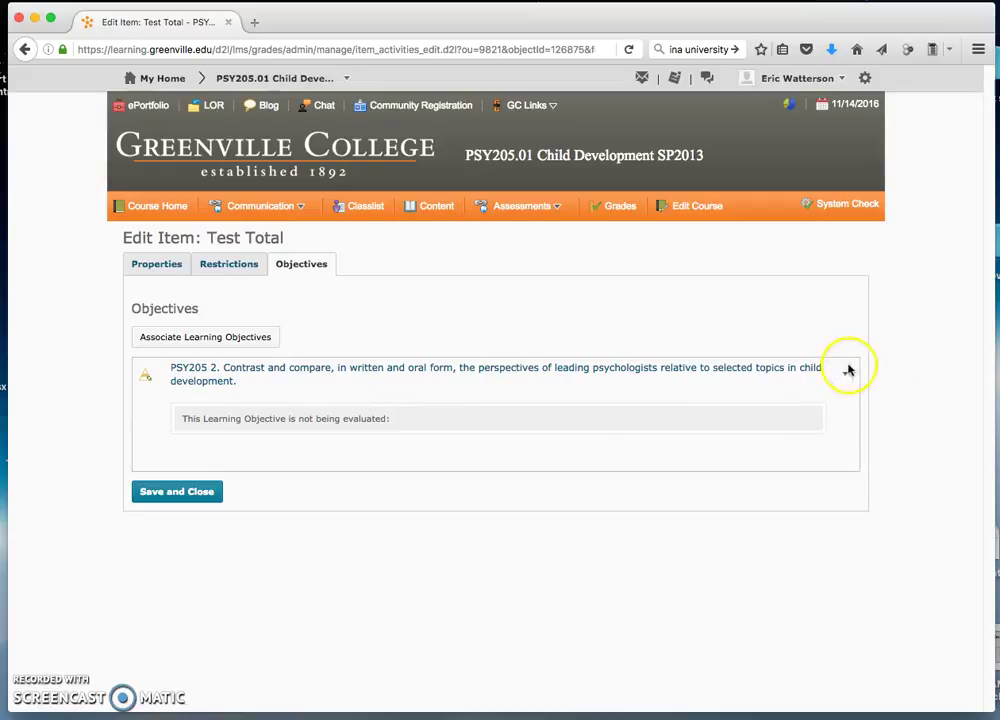
Step: Add a Numeric assessment to the PSY205 2 objective and mark the activity as required to complete the learning objective
click(847, 389)
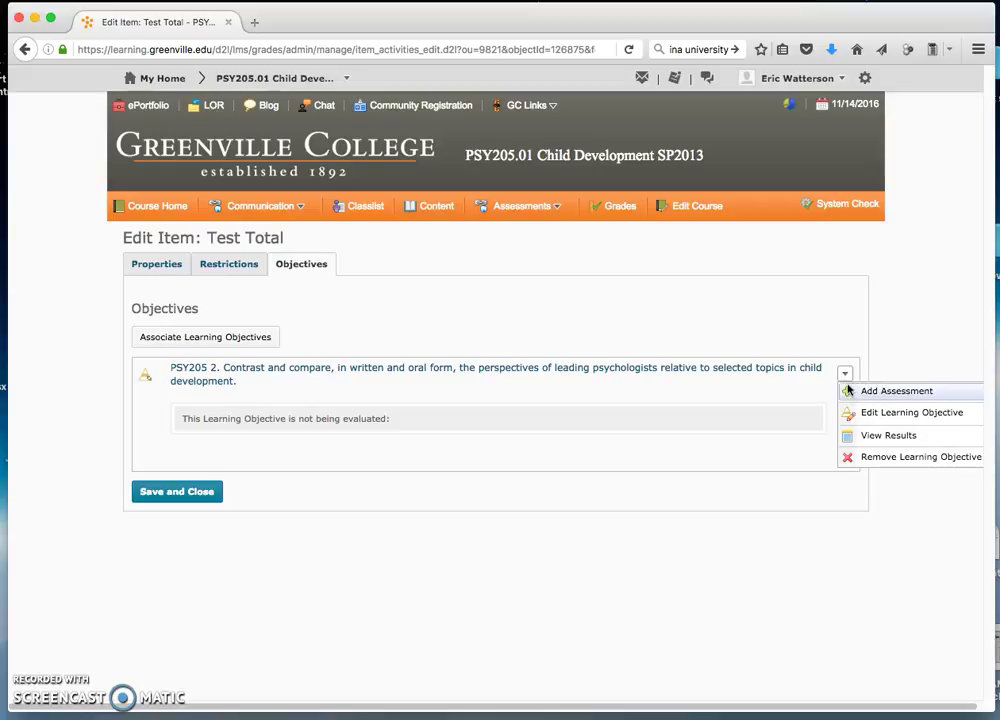
click(907, 391)
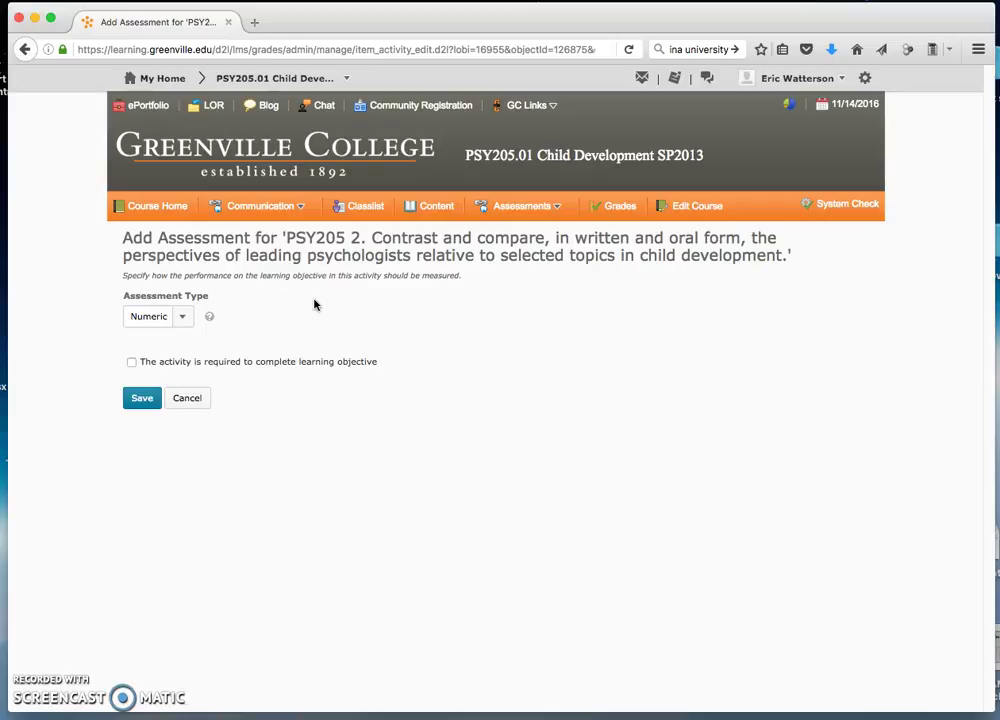
click(181, 317)
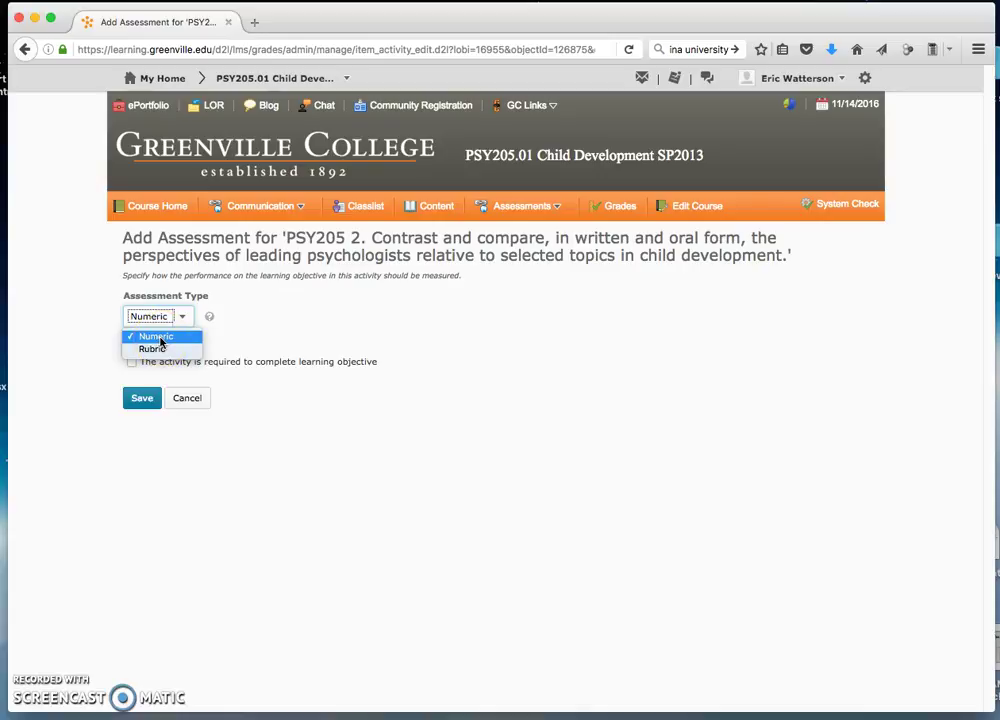
click(161, 340)
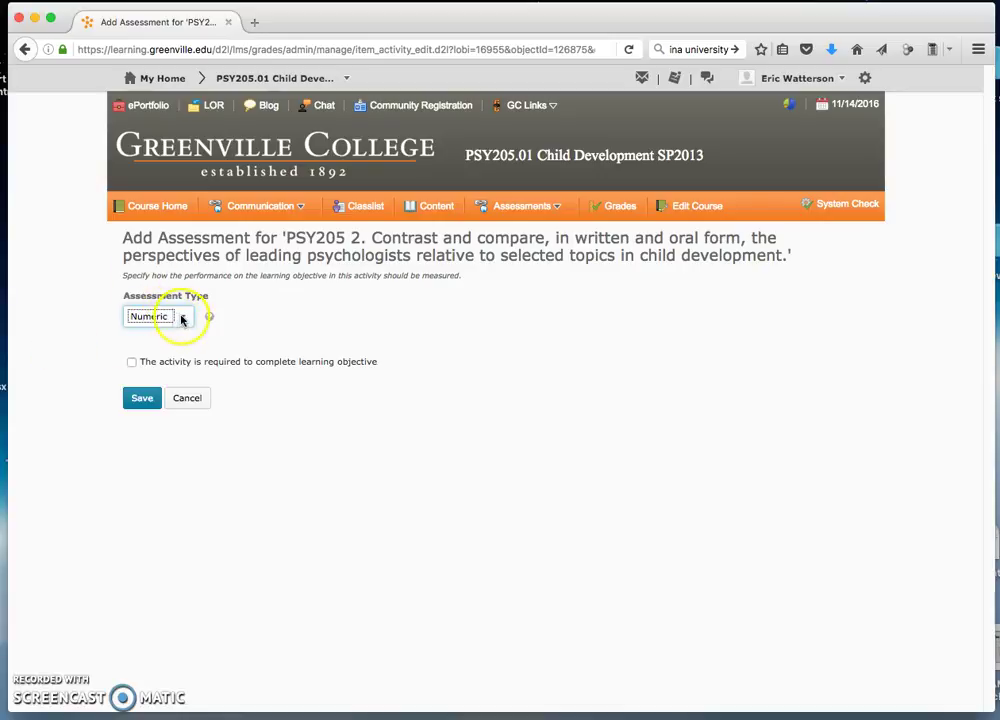
click(182, 319)
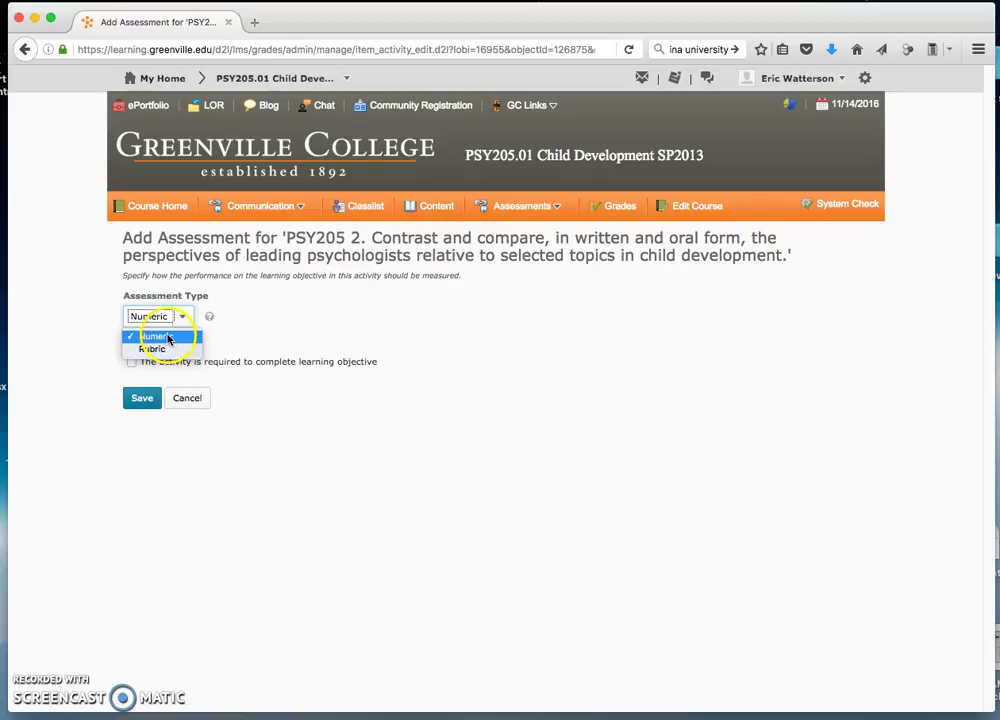
click(167, 337)
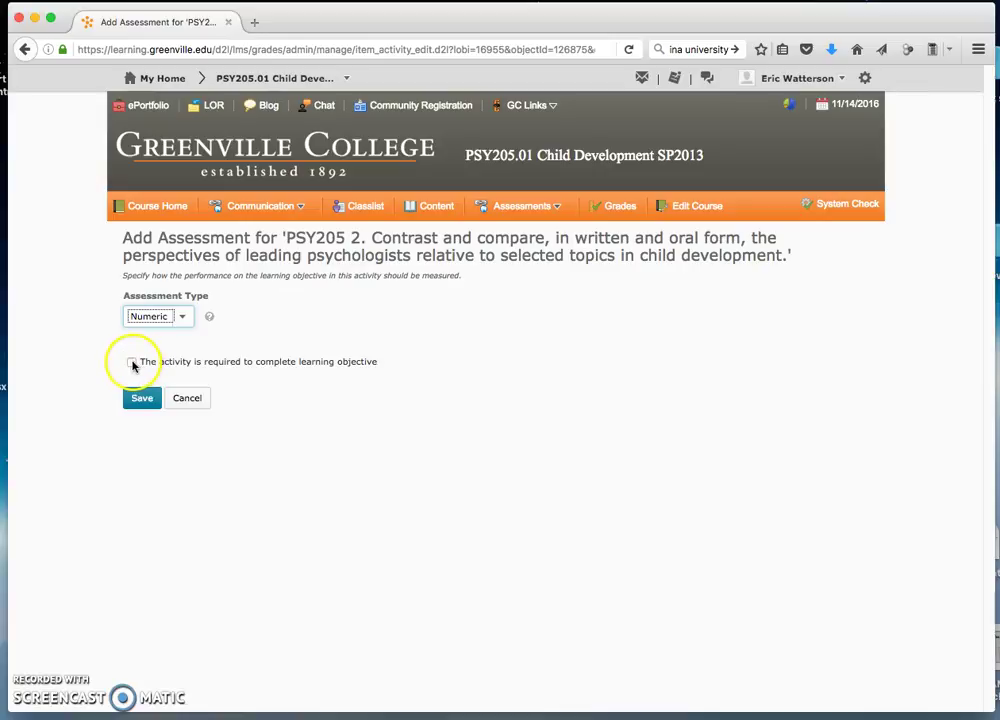
click(132, 363)
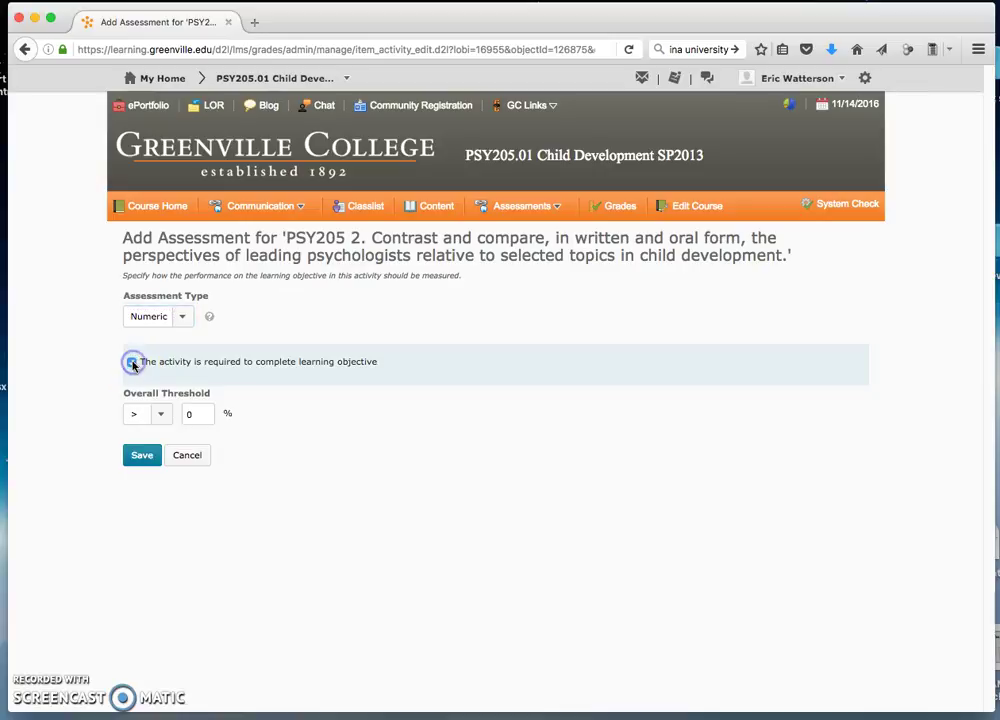
Step: Set the assessment's overall threshold to >= 70 %, save it, then save and close the Test Total item
click(162, 418)
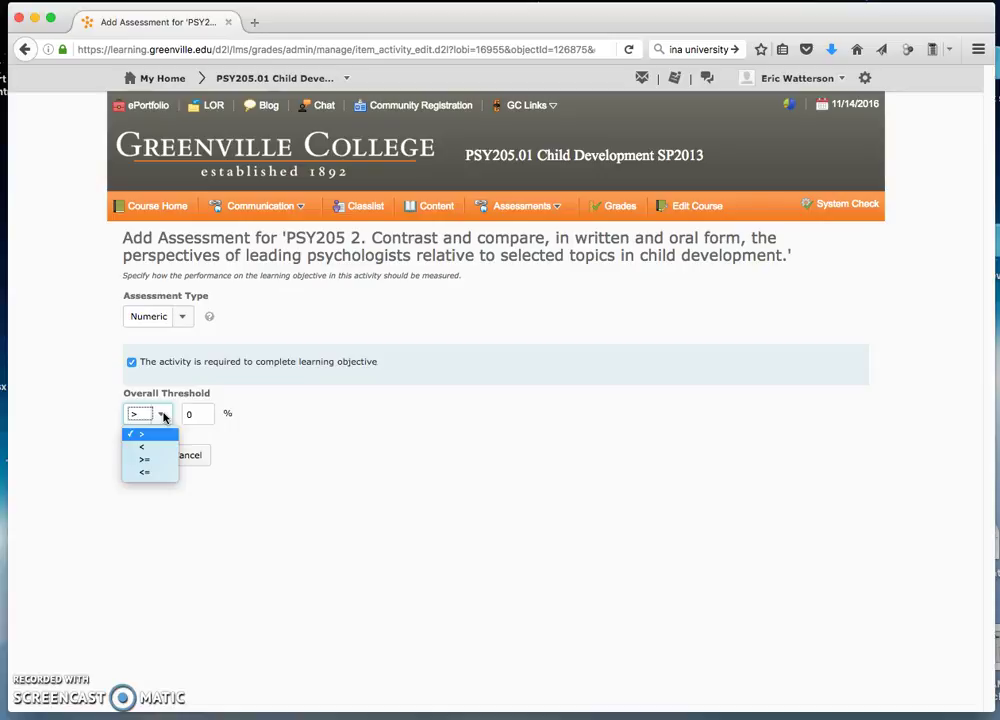
click(148, 460)
double_click(192, 413)
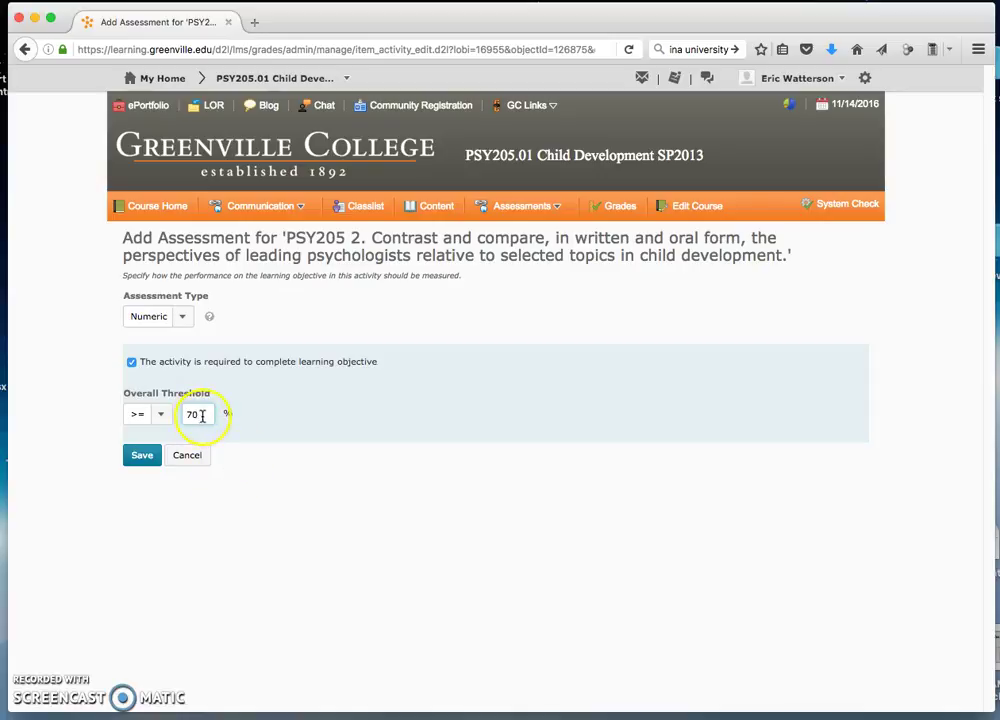
drag(201, 415, 185, 415)
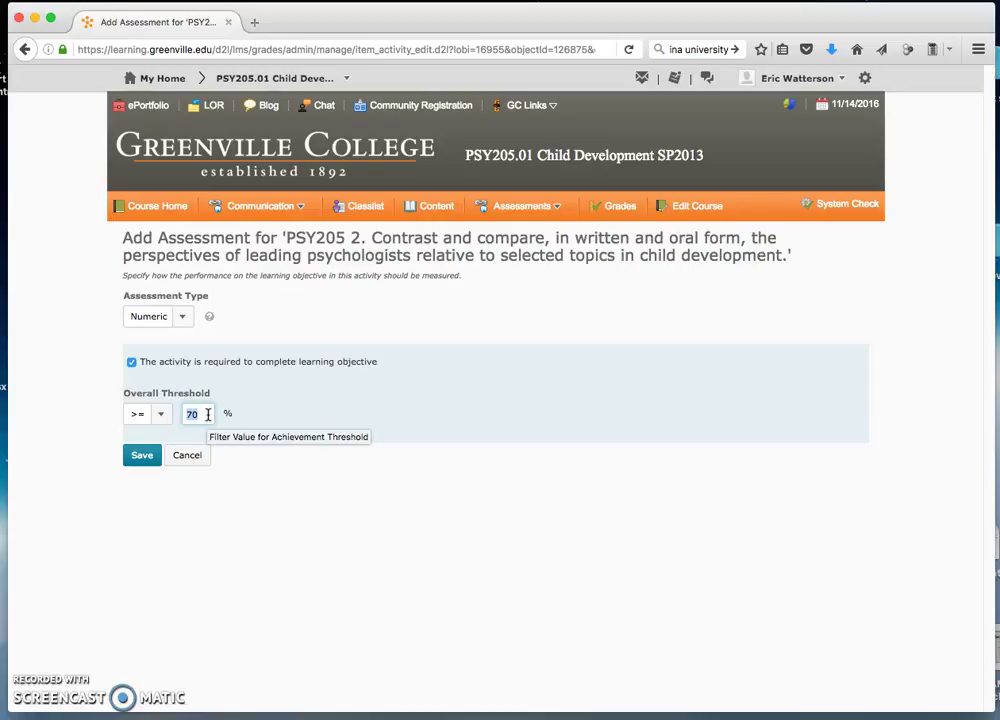
drag(224, 414, 178, 414)
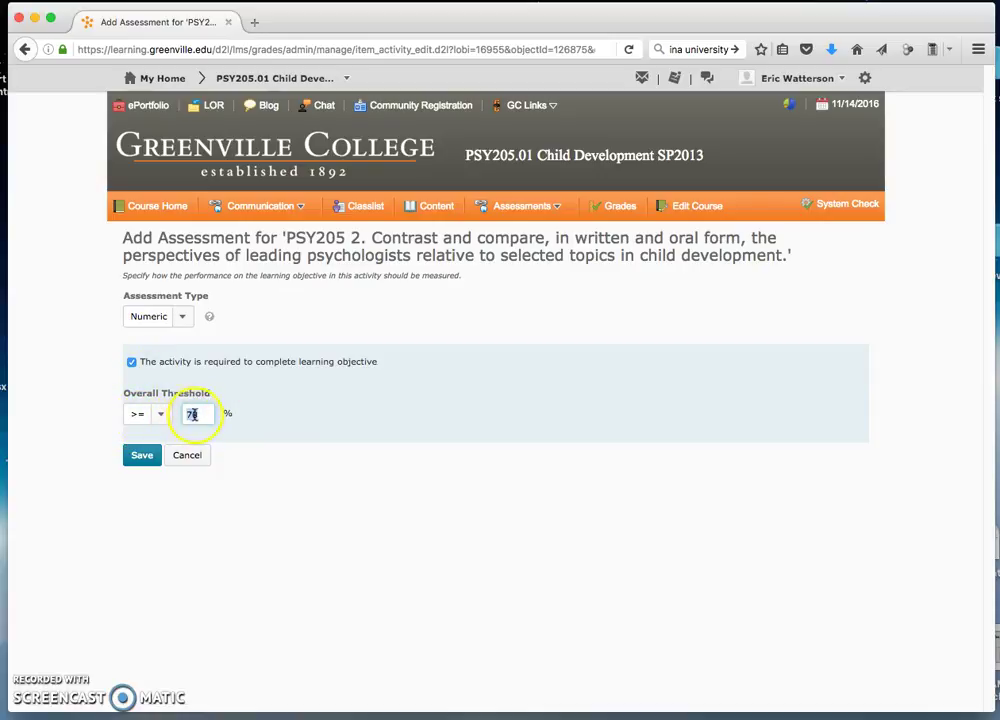
click(141, 458)
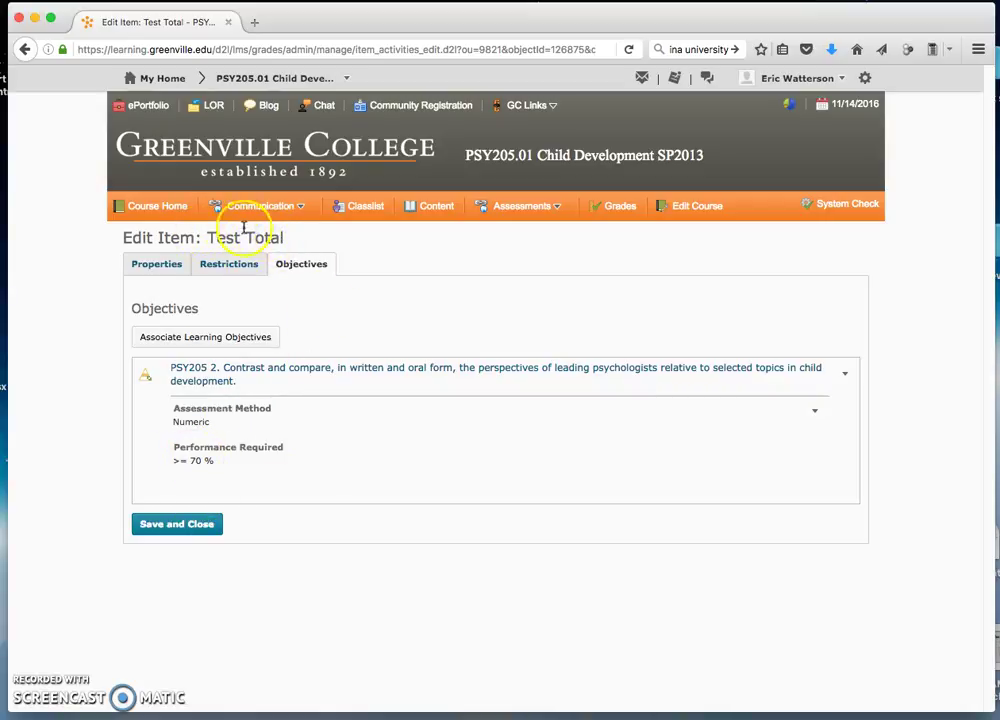
click(190, 530)
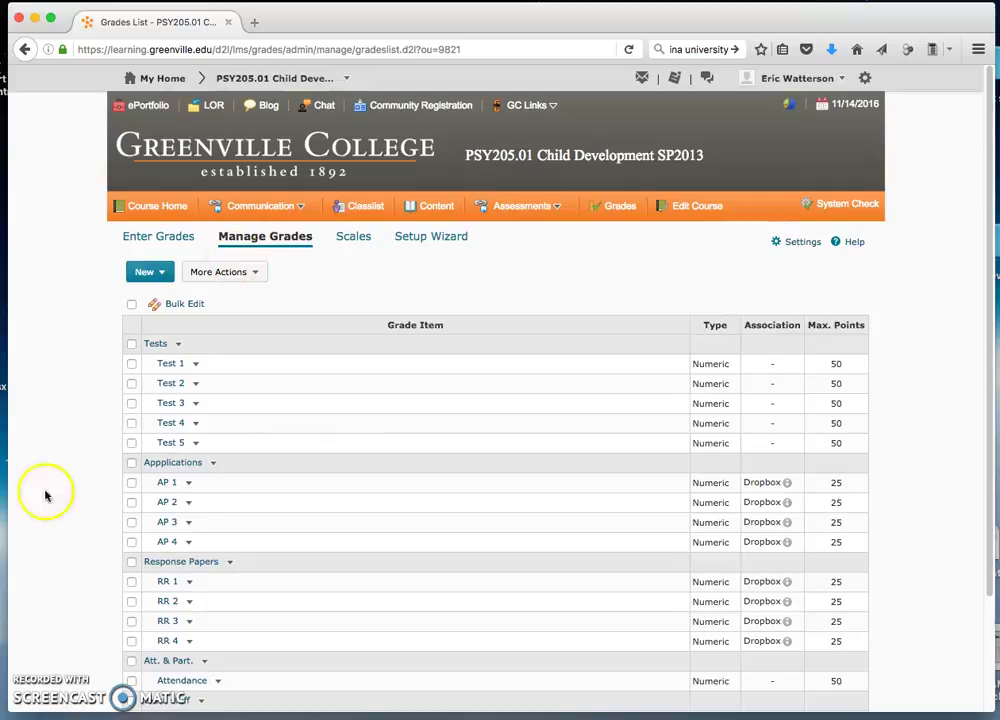
Step: View the Test Total item's statistics and examine the class statistics, grade distribution and grade frequency
scroll(300, 438, down, 3)
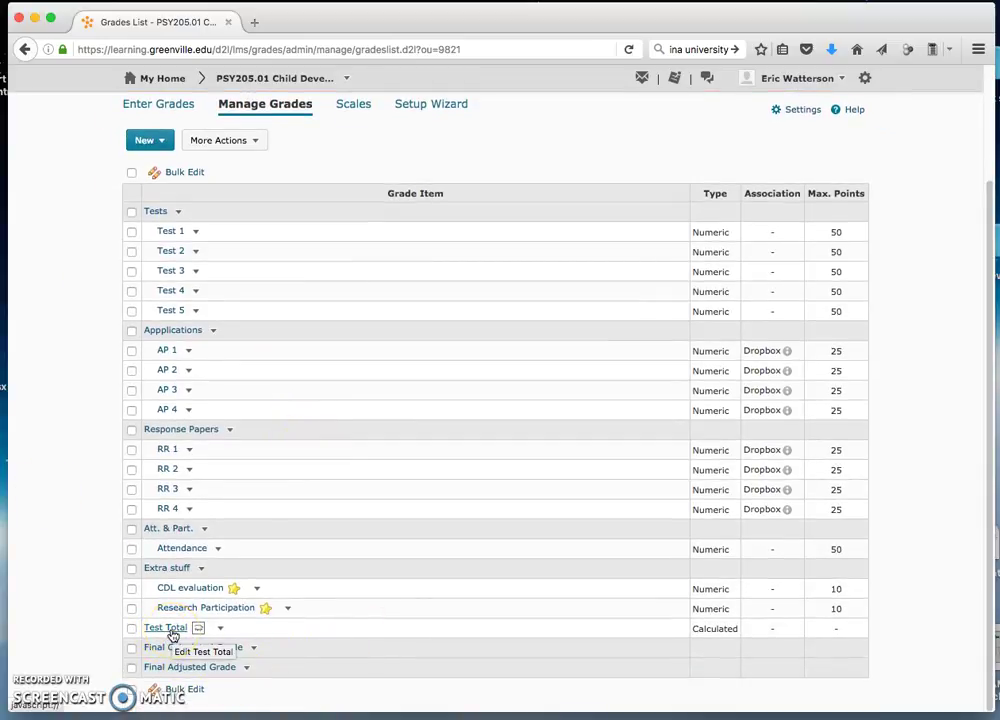
click(220, 629)
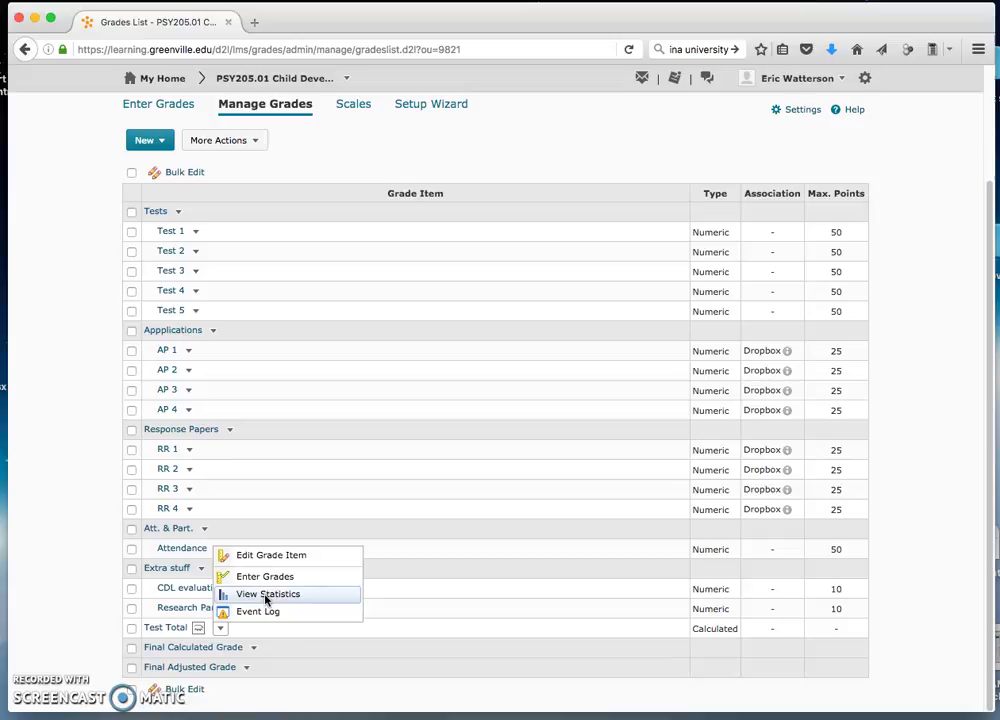
drag(219, 630, 245, 612)
click(246, 596)
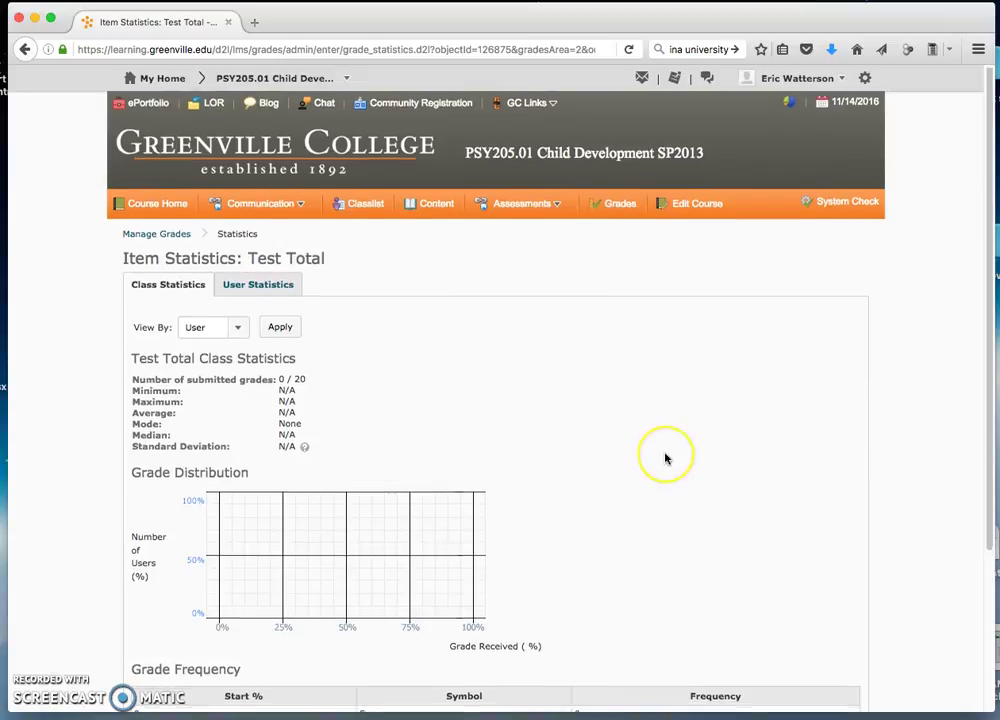
scroll(665, 457, down, 4)
scroll(665, 457, down, 1)
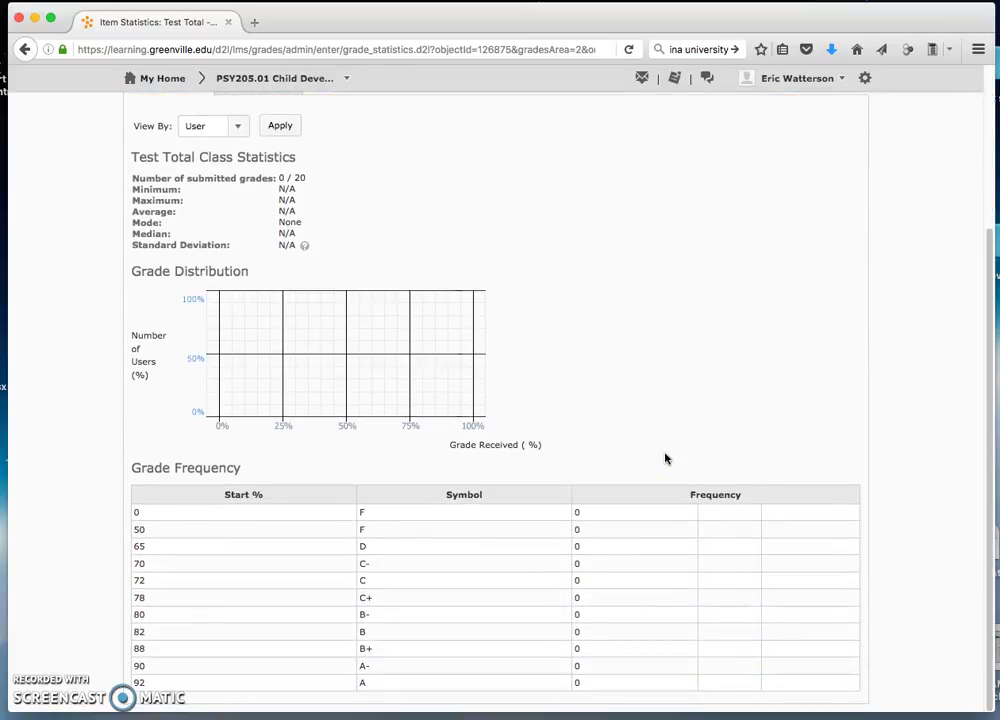
scroll(665, 457, up, 5)
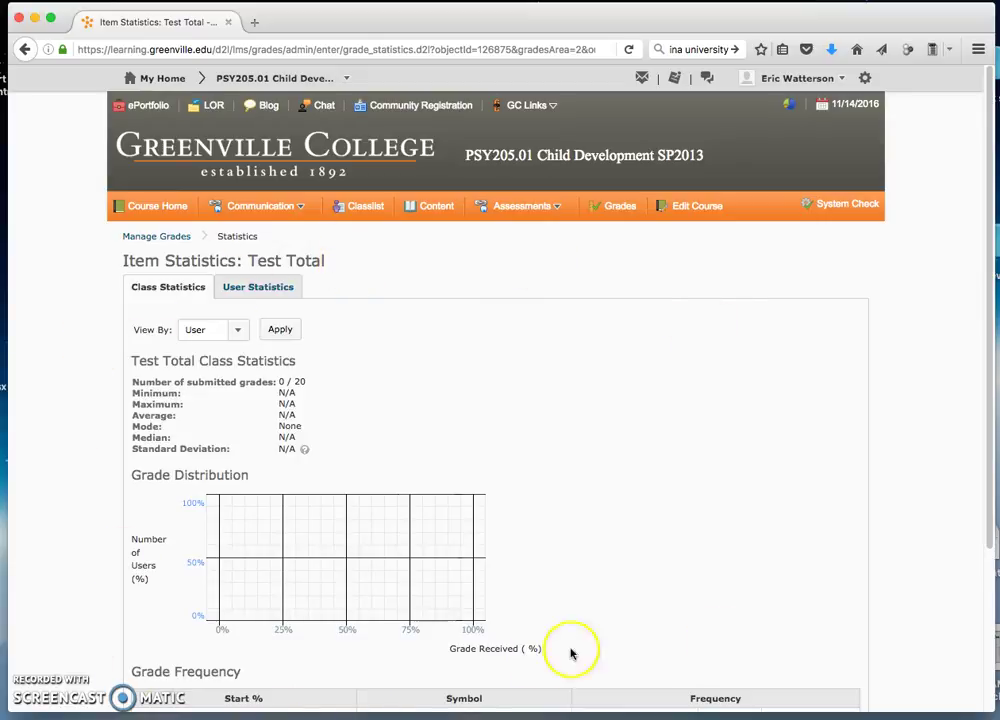
scroll(643, 428, down, 3)
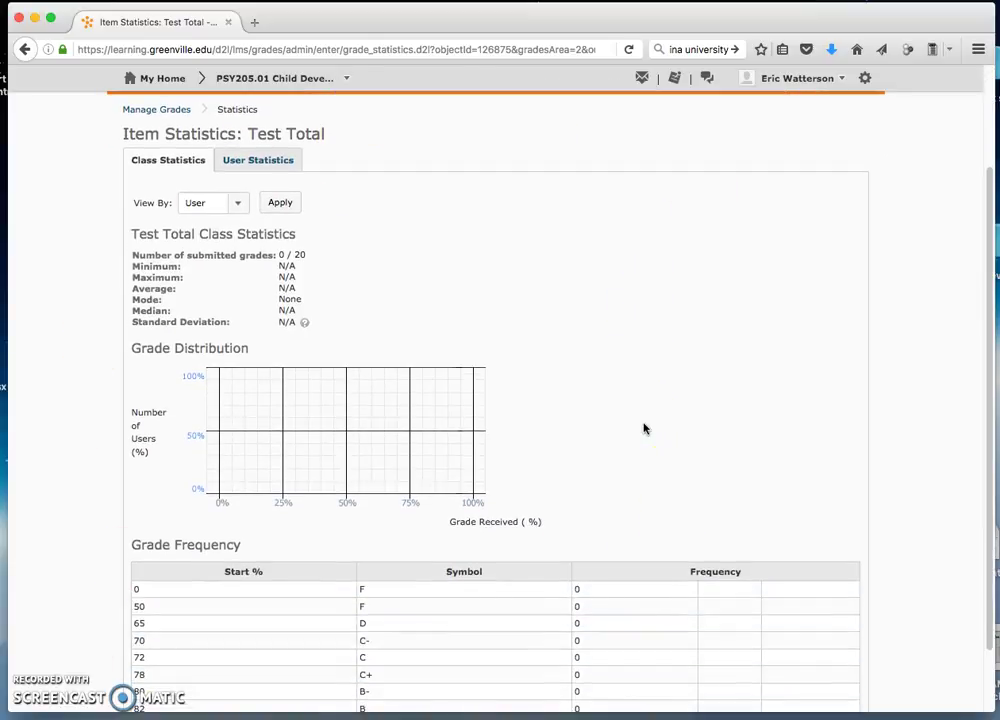
scroll(643, 428, down, 2)
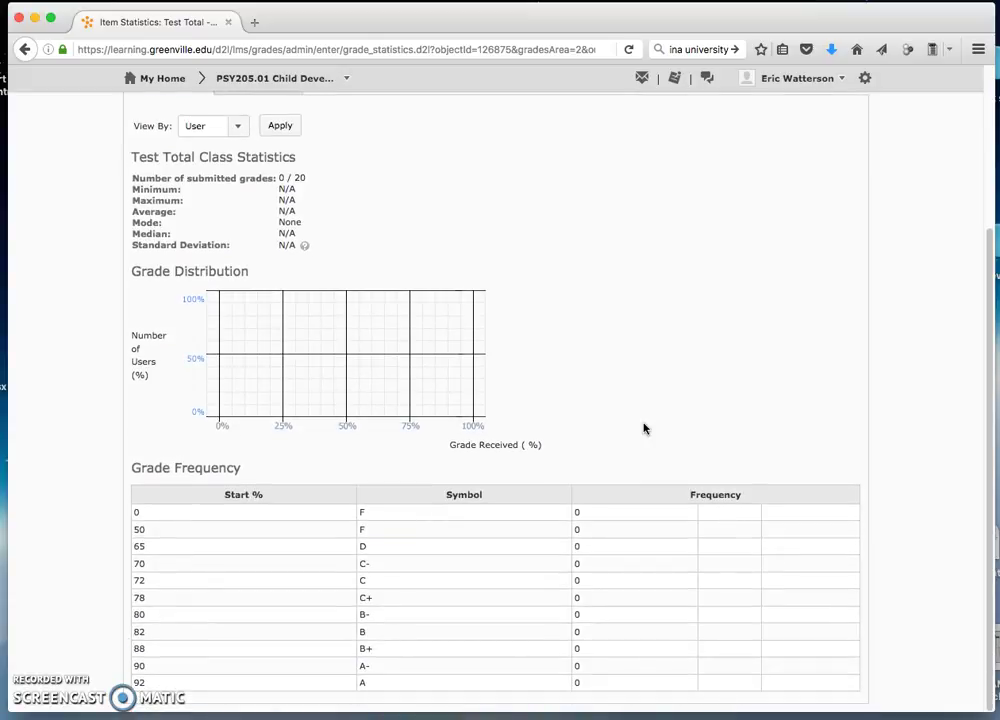
scroll(643, 428, up, 5)
click(620, 409)
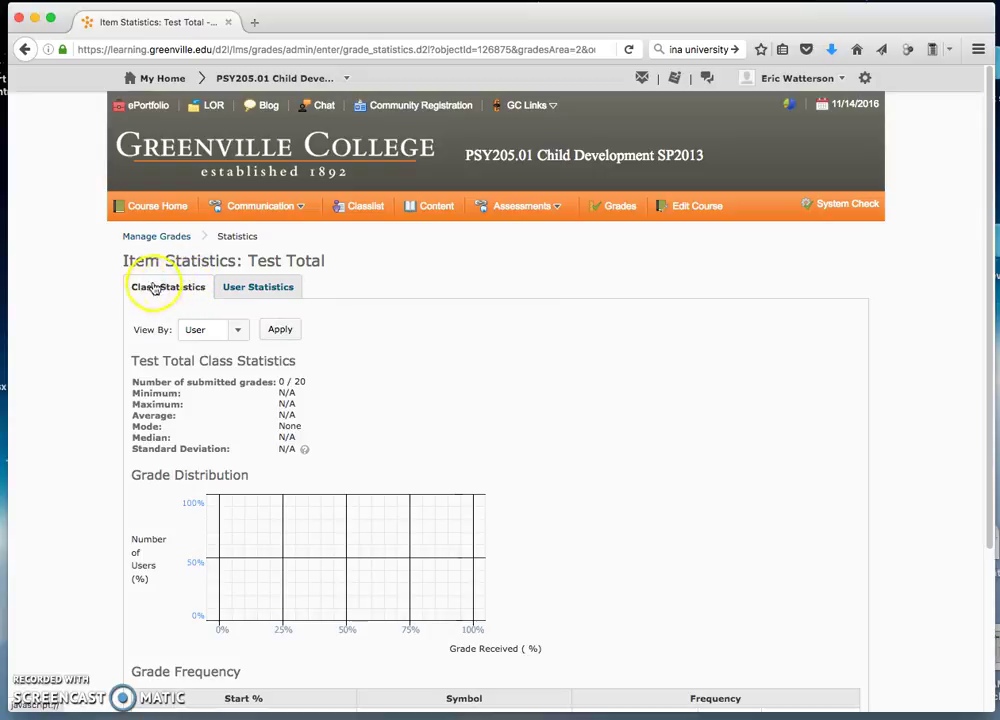
Step: Examine the Test Total user statistics with each student's individual grade
click(270, 289)
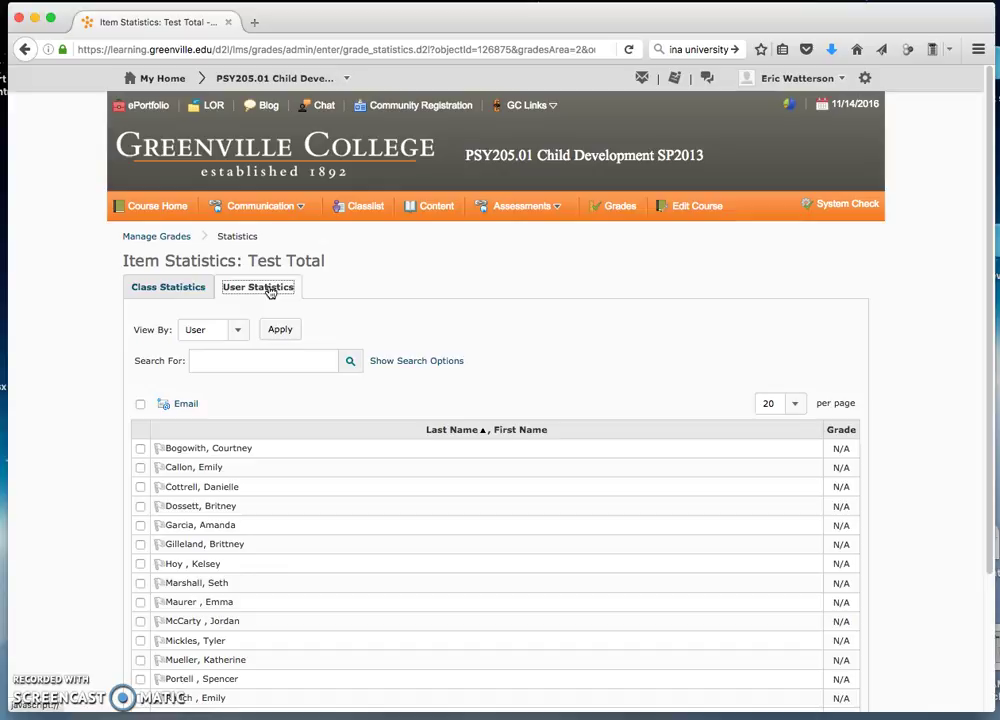
scroll(373, 494, down, 3)
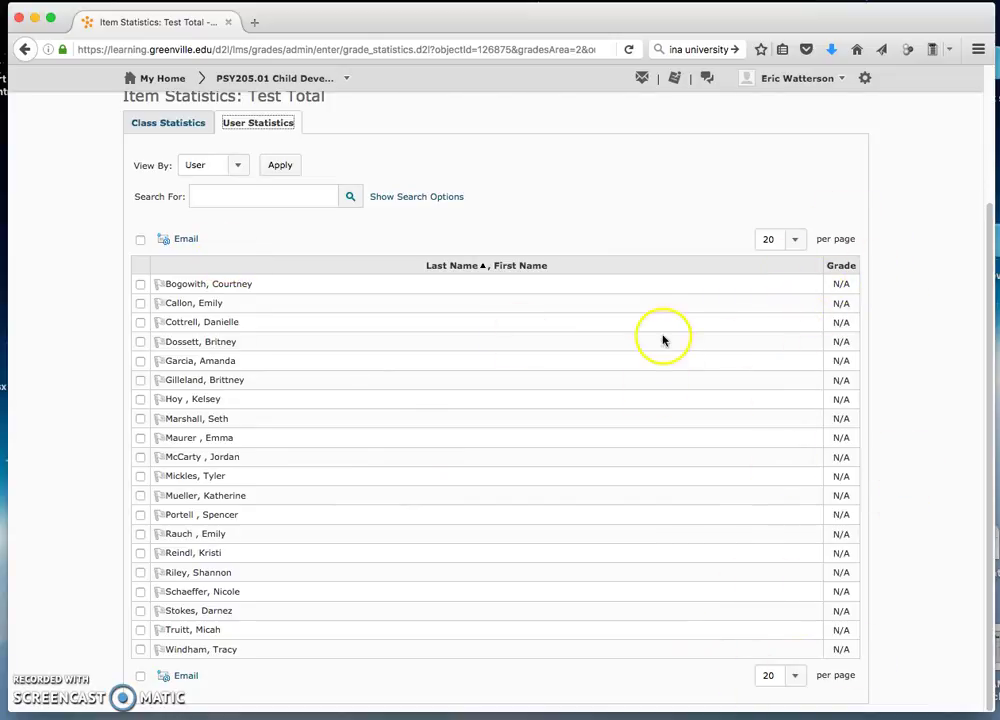
scroll(662, 340, up, 3)
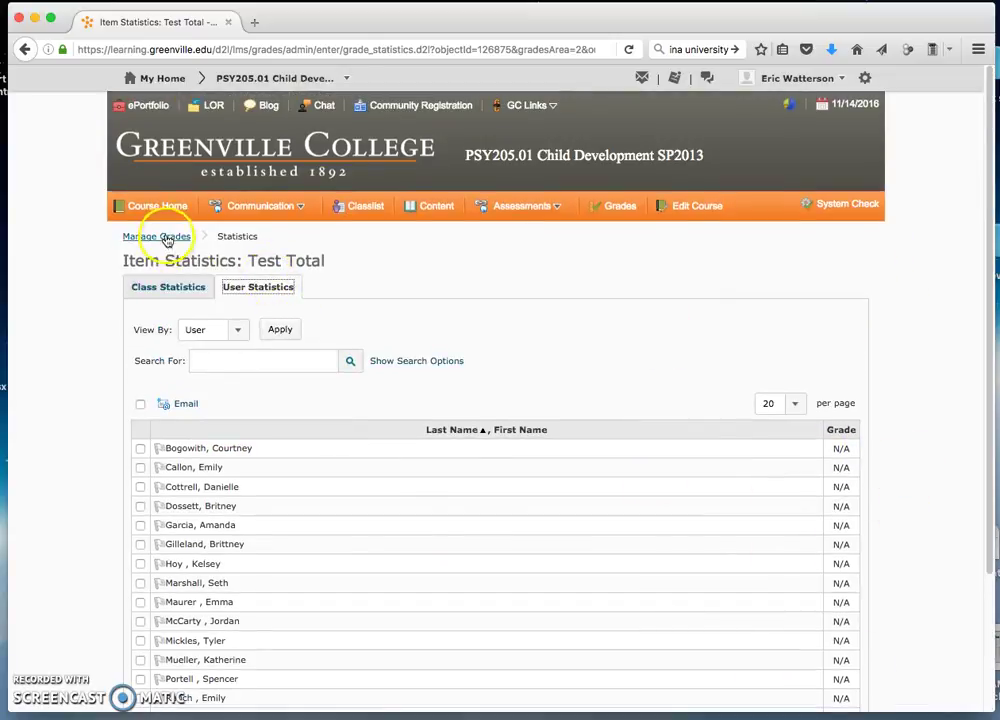
Step: Return to the course's grade item list and review its categories and items, including the Tests category's available actions
click(619, 208)
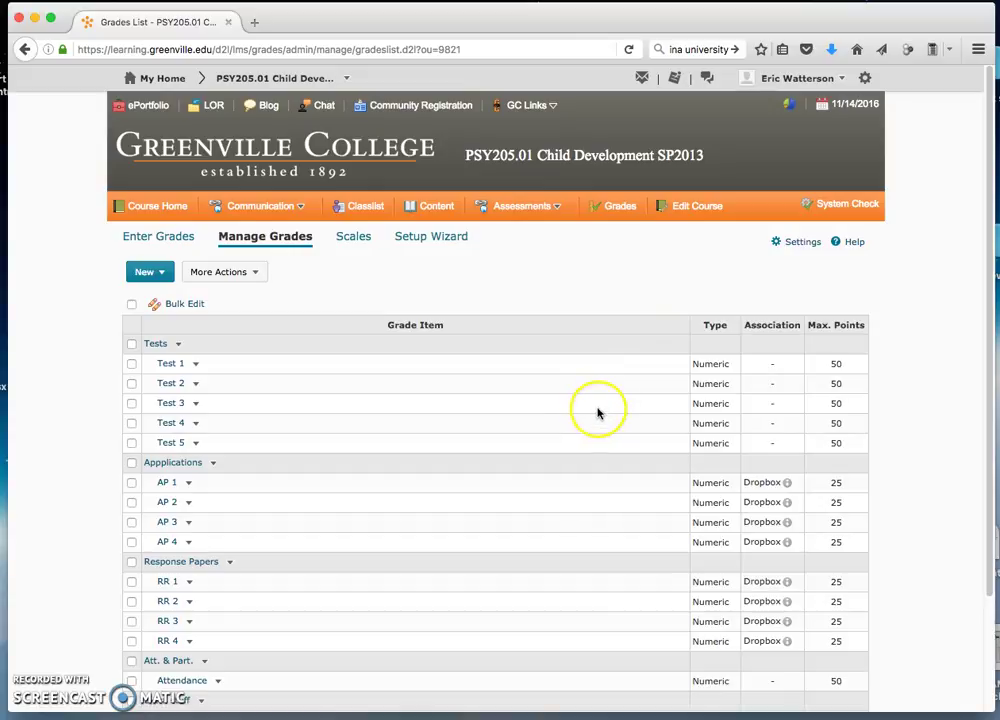
scroll(597, 413, down, 3)
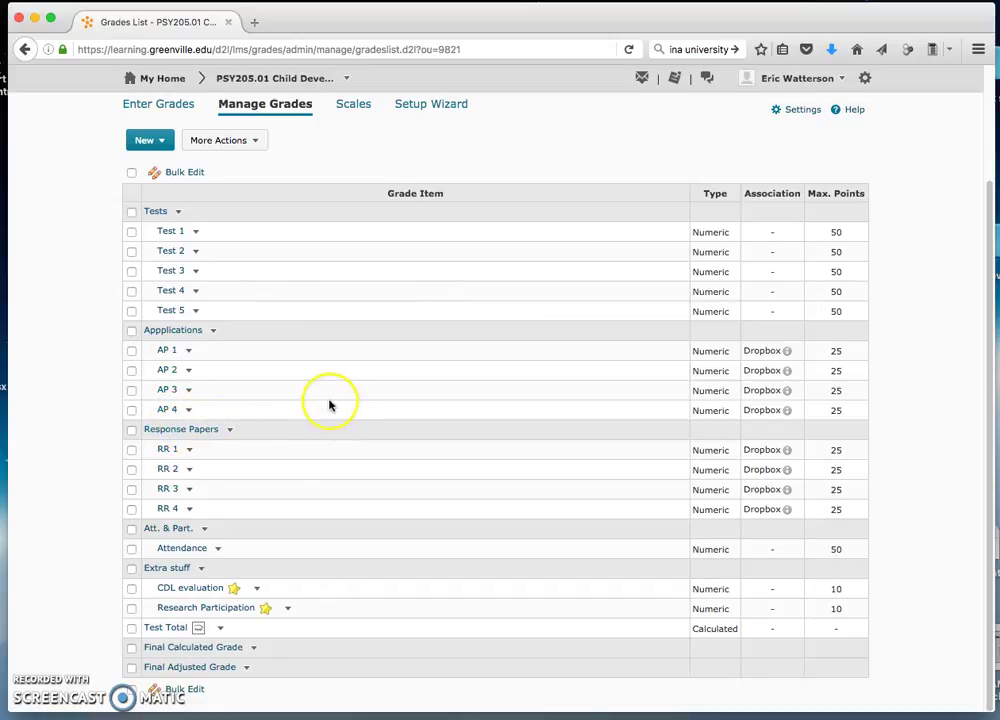
scroll(330, 405, up, 2)
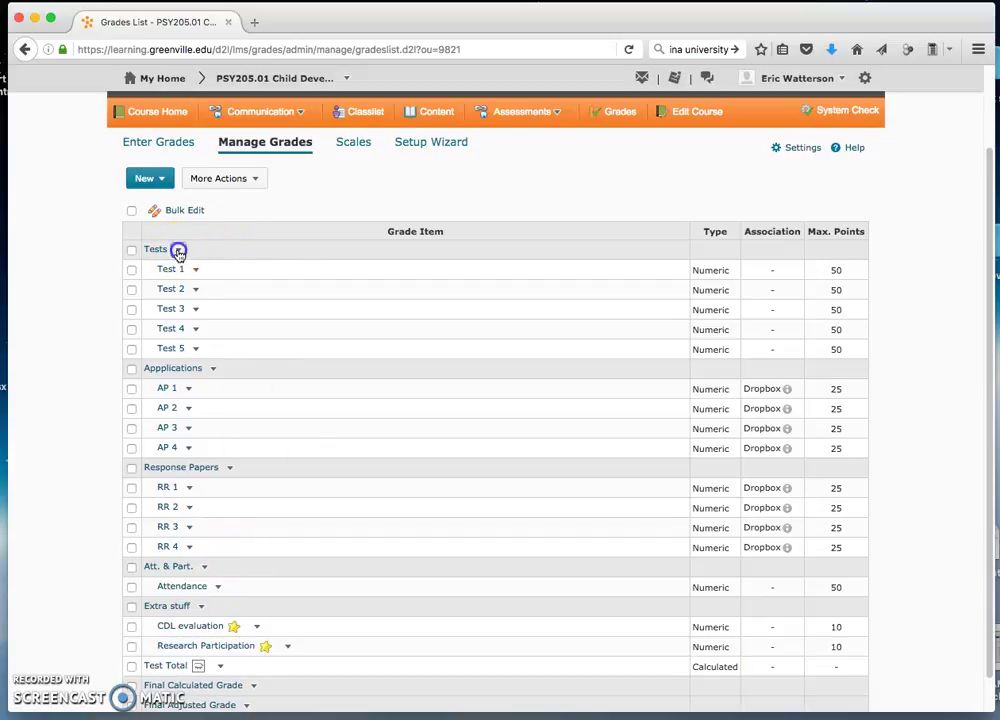
click(178, 251)
click(236, 243)
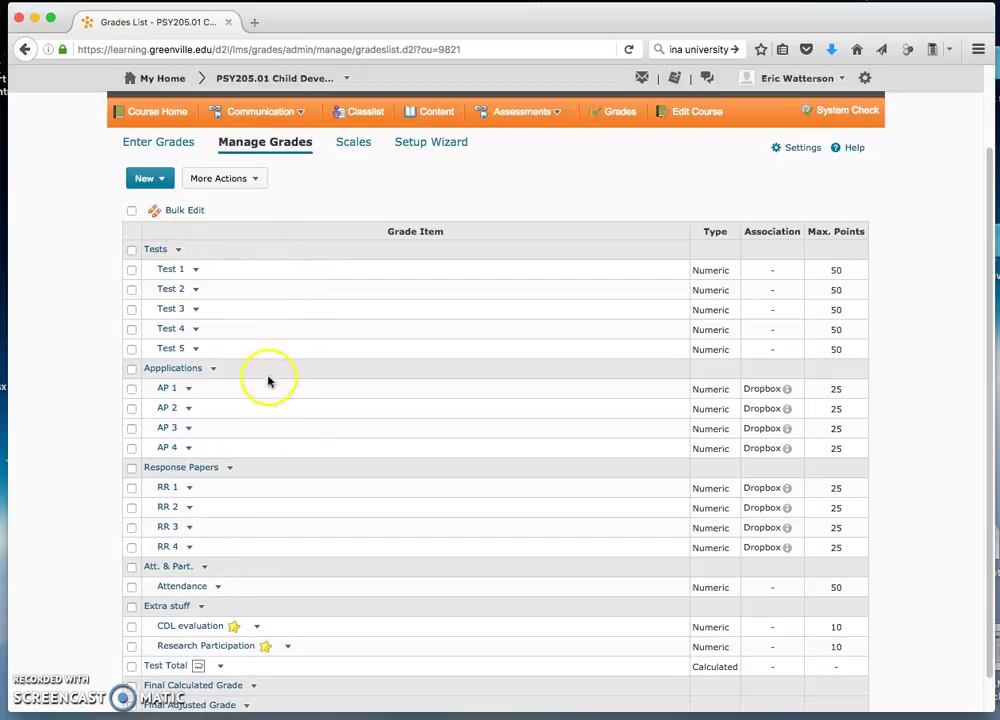
Step: Create a Calculated grade item named "Response Total" and allow its grade to exceed the maximum
click(145, 180)
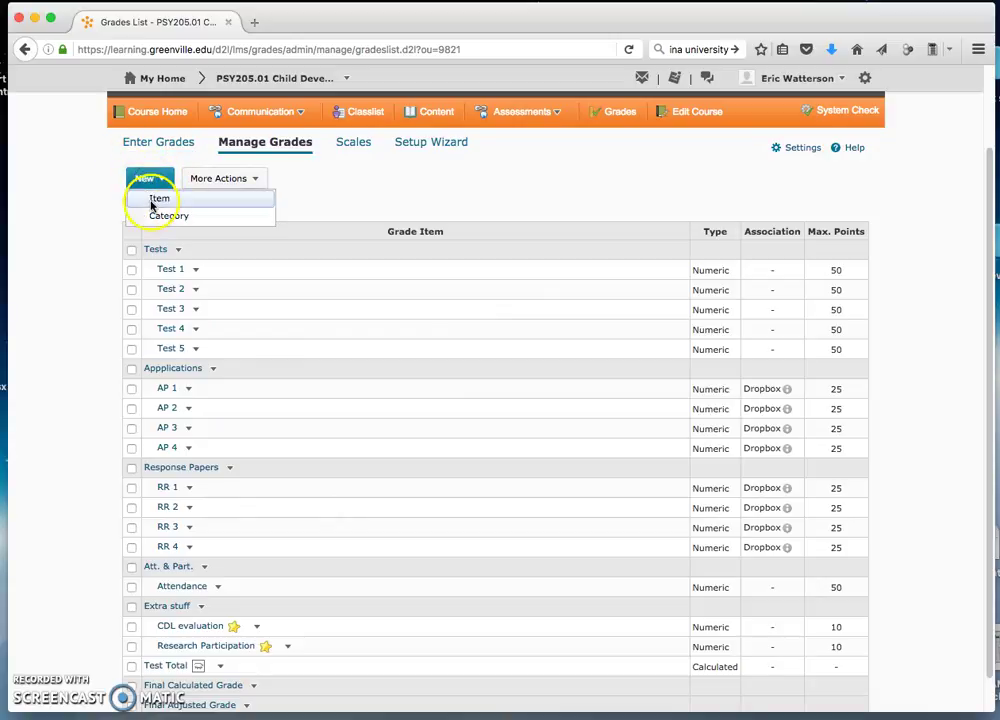
click(154, 199)
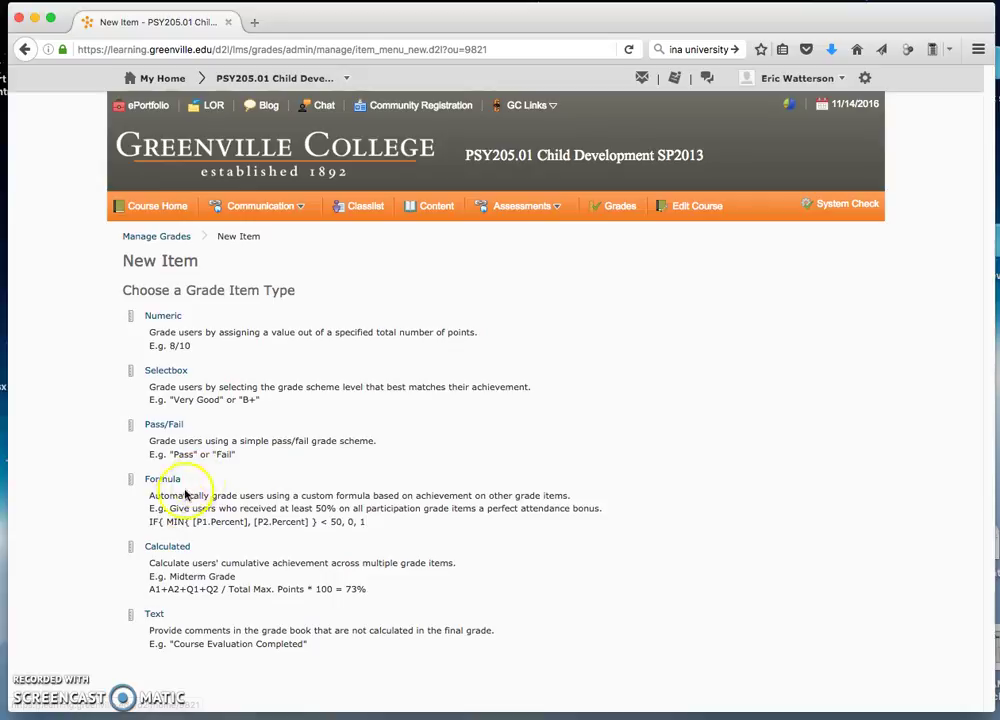
click(170, 548)
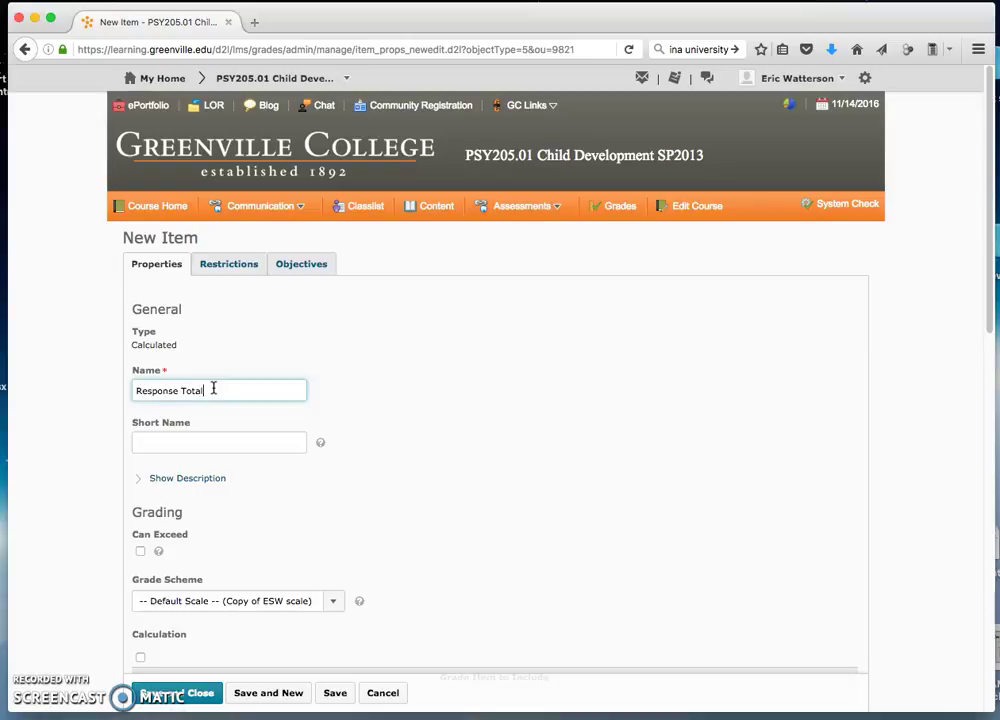
scroll(225, 430, down, 3)
click(140, 487)
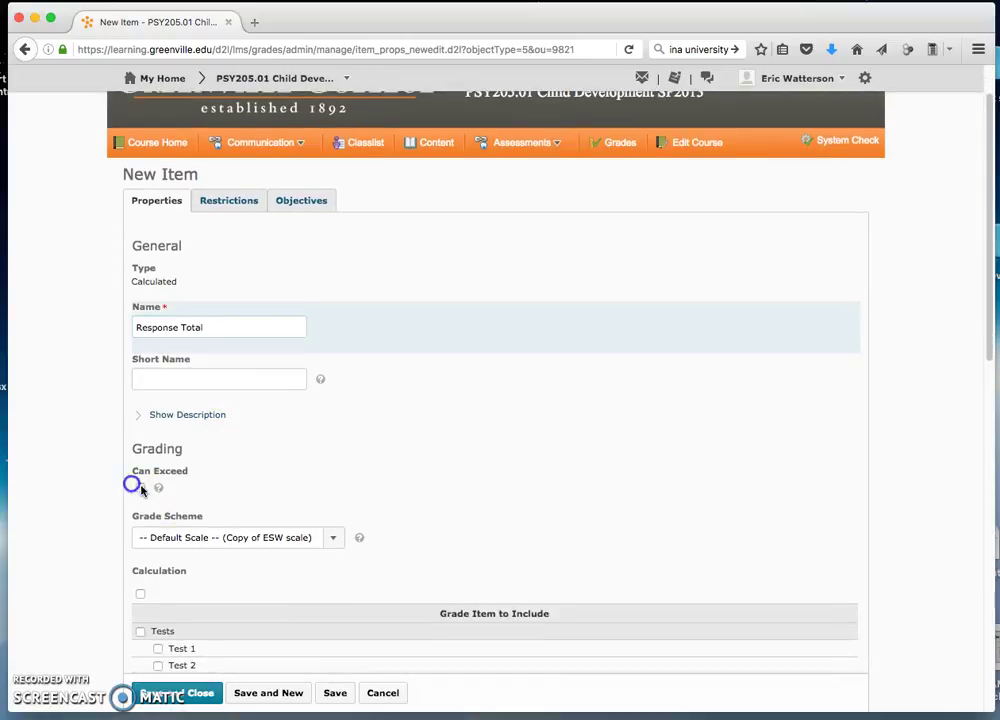
Step: Include the whole Response Papers category, RR 1 to RR 4, in the Response Total calculation and review the display options
scroll(215, 480, down, 5)
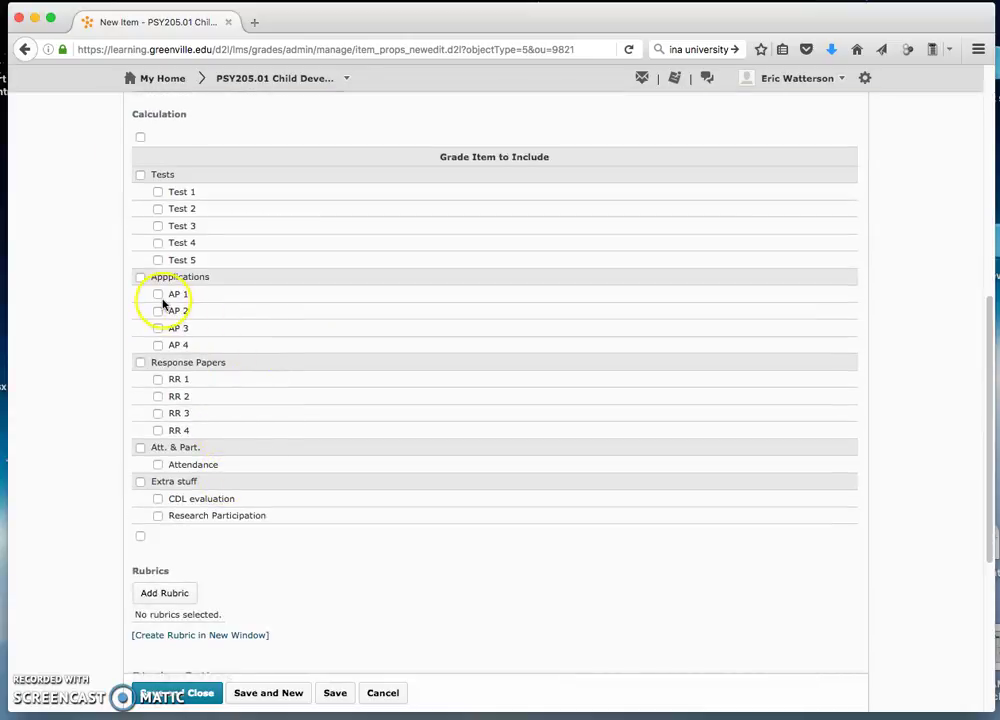
click(140, 362)
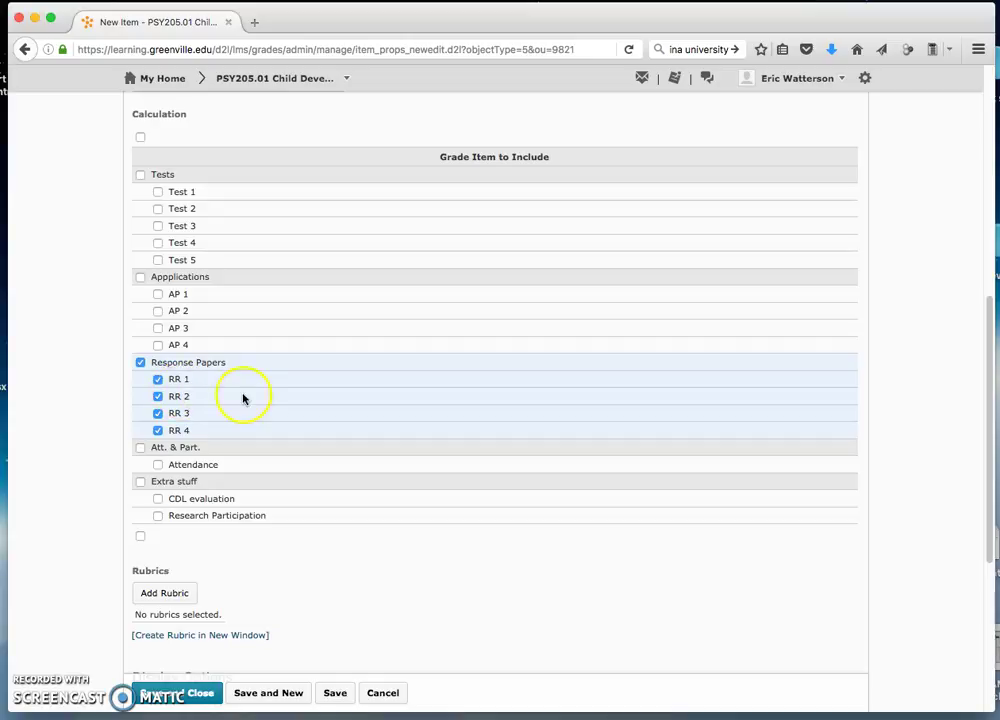
scroll(242, 398, down, 5)
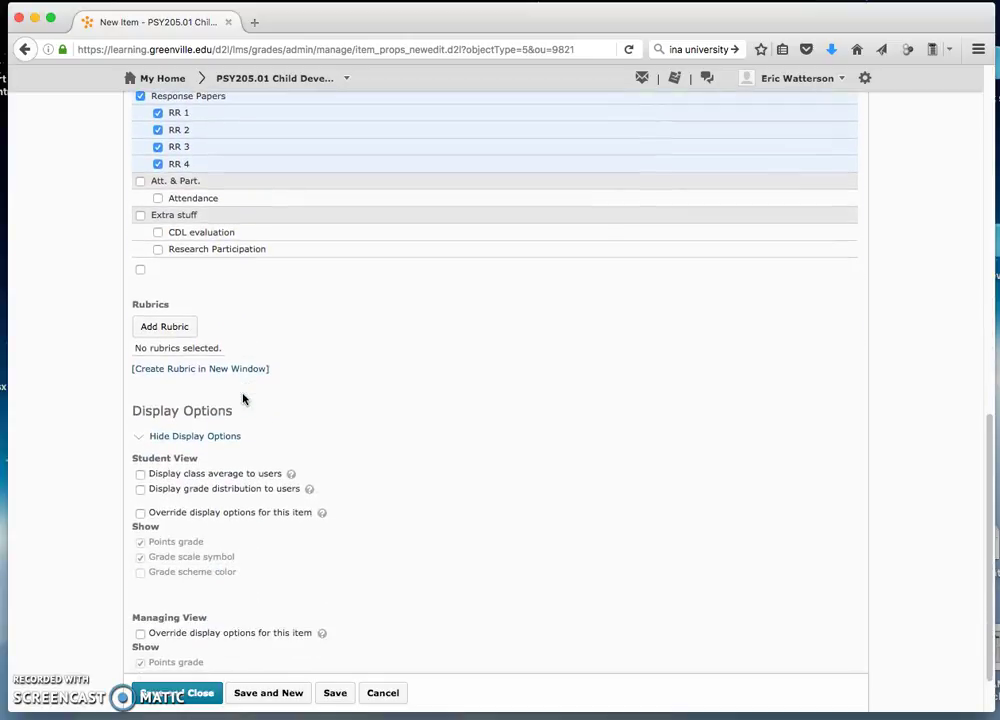
scroll(279, 408, down, 2)
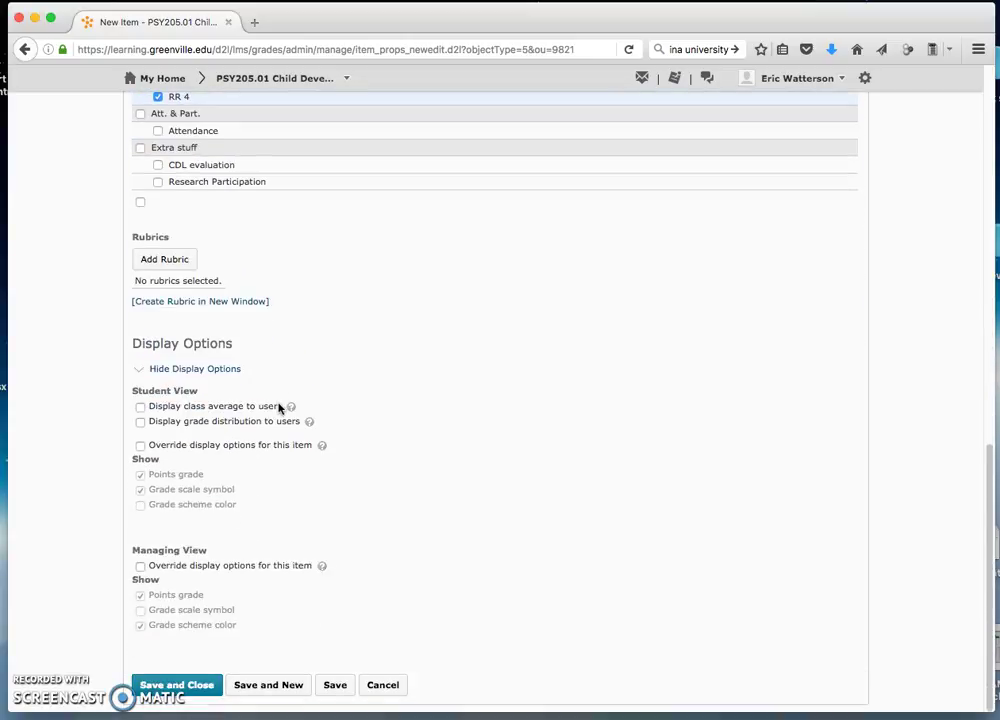
Step: Hide the Response Total grade item through its visibility restrictions
scroll(324, 359, up, 15)
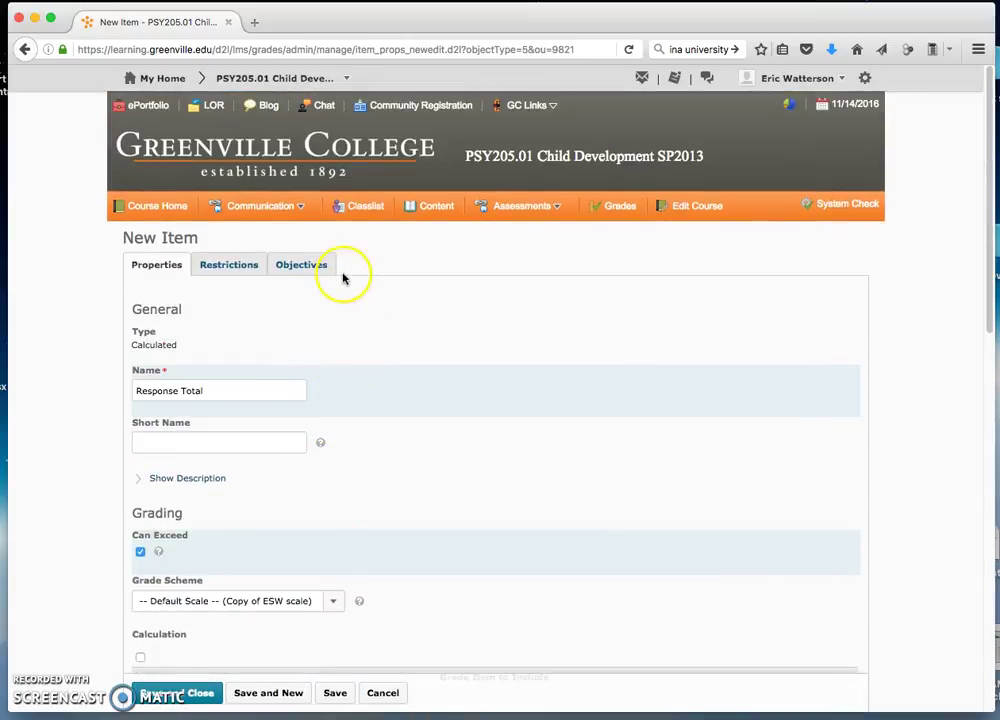
click(235, 264)
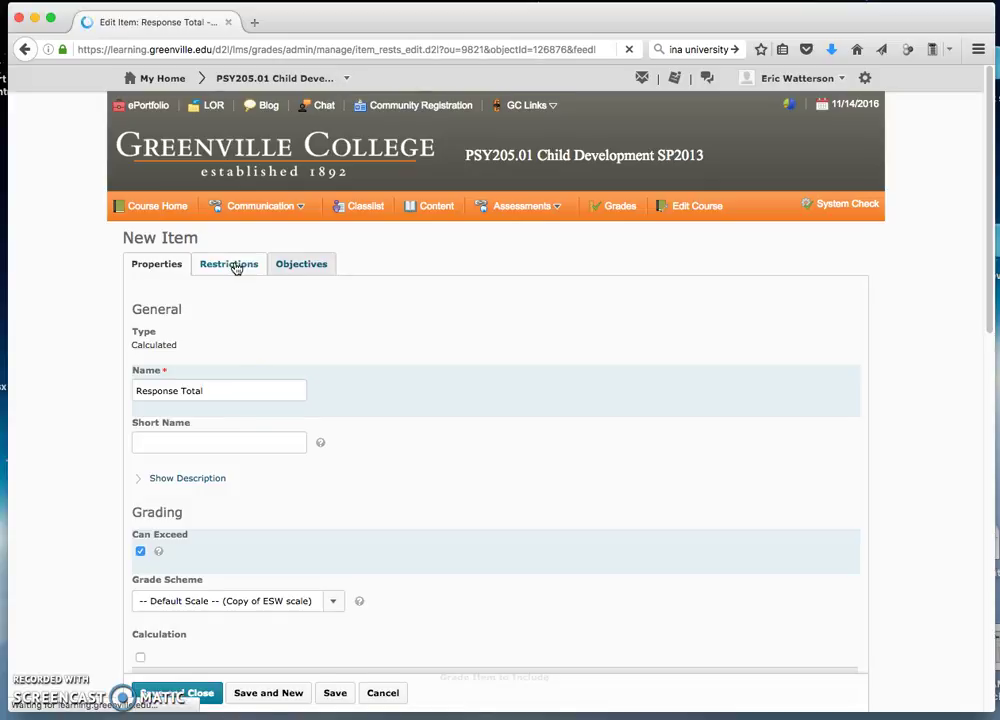
click(178, 367)
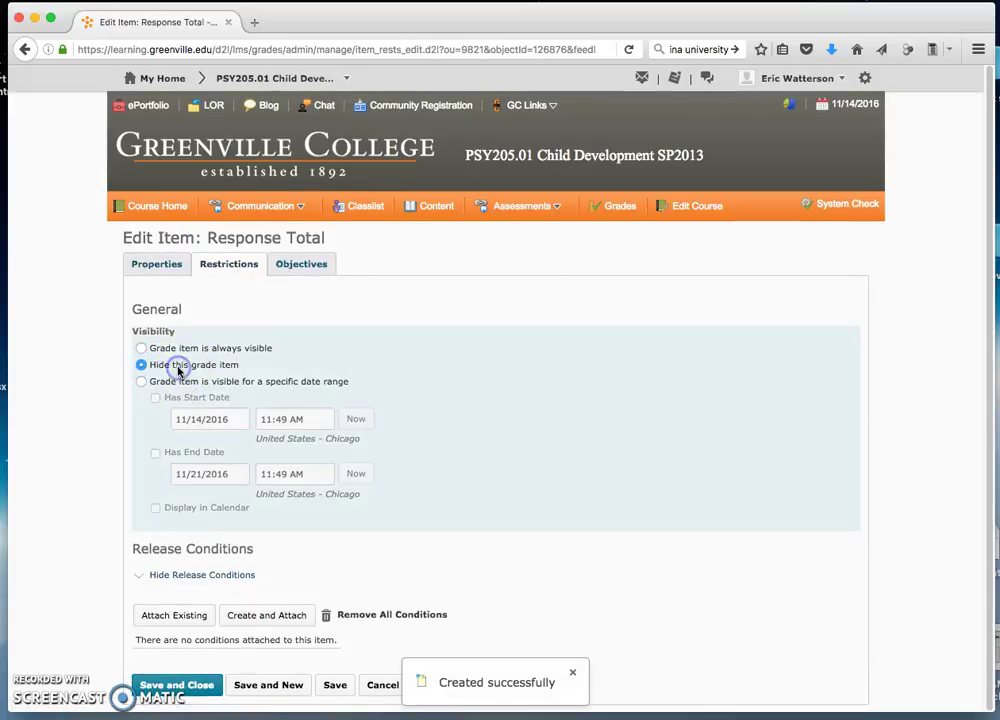
Step: Associate the PSY205 3 learning objective on current child development research topics with the Response Total item
click(301, 266)
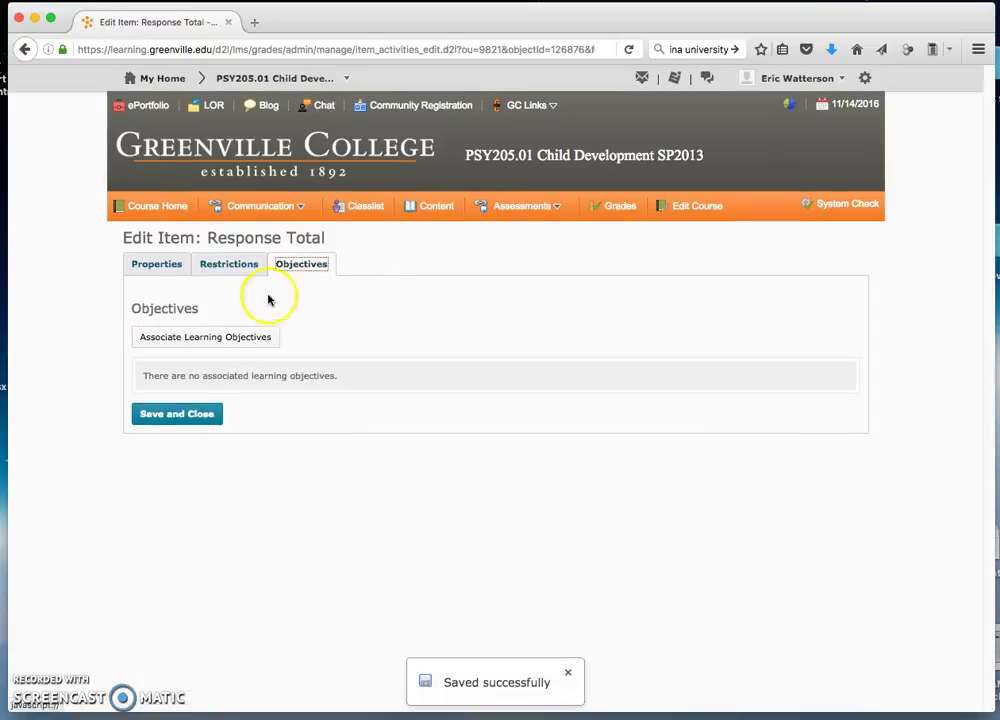
click(229, 339)
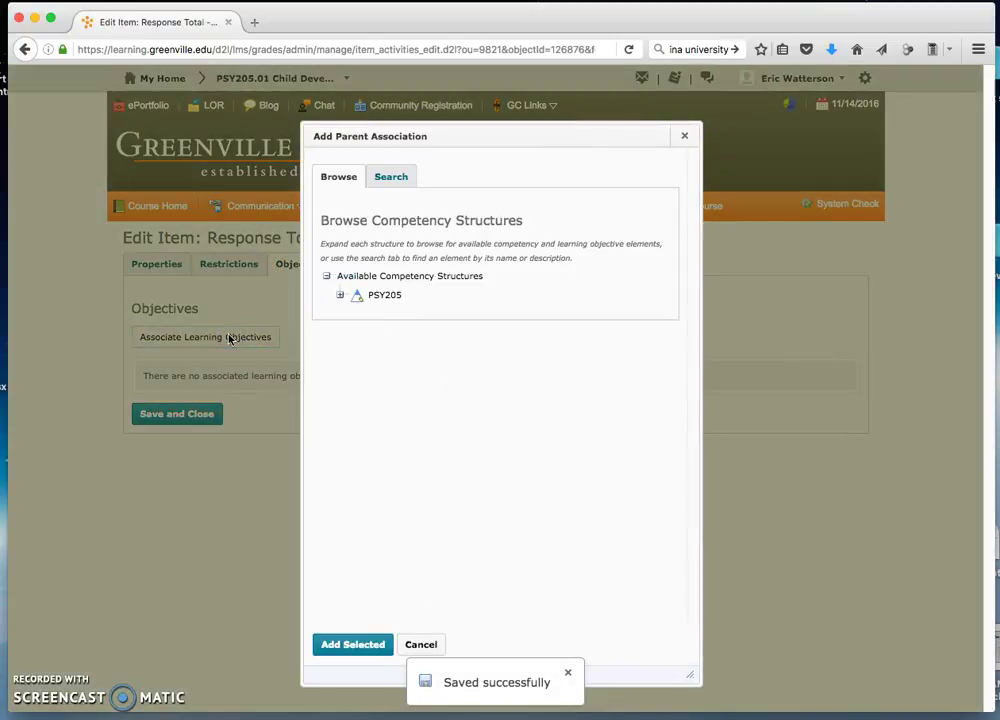
click(339, 296)
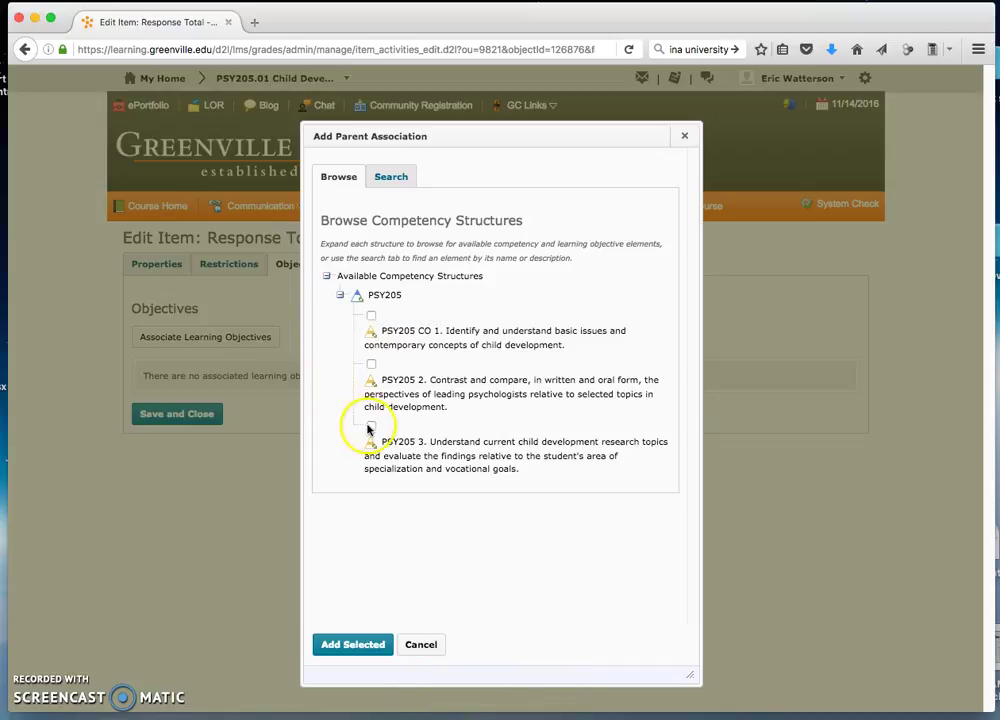
click(370, 426)
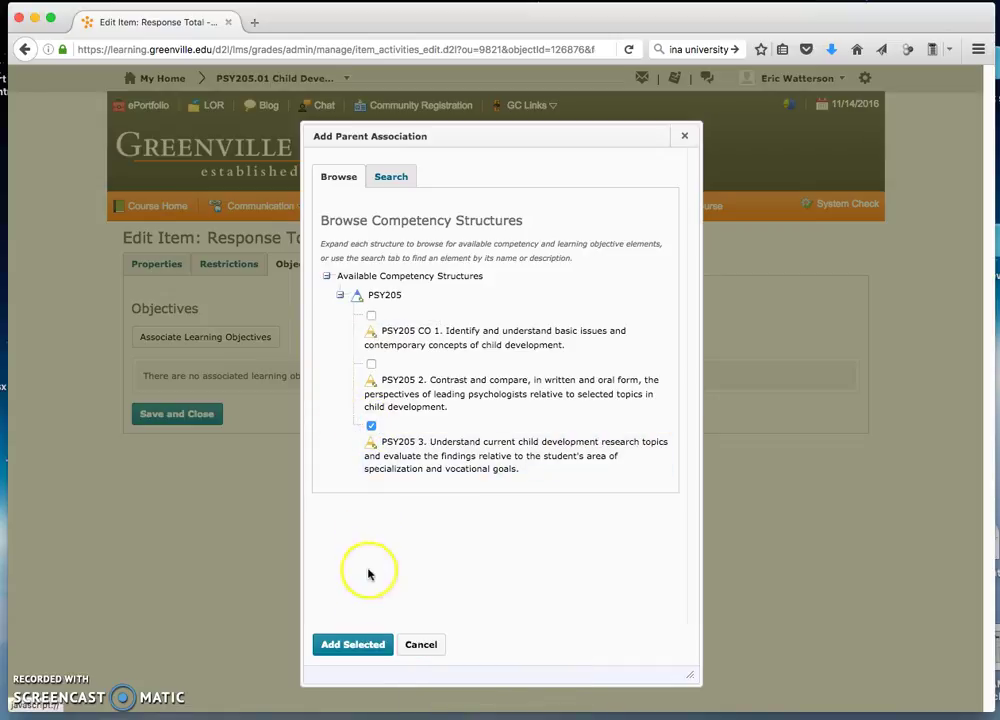
click(355, 644)
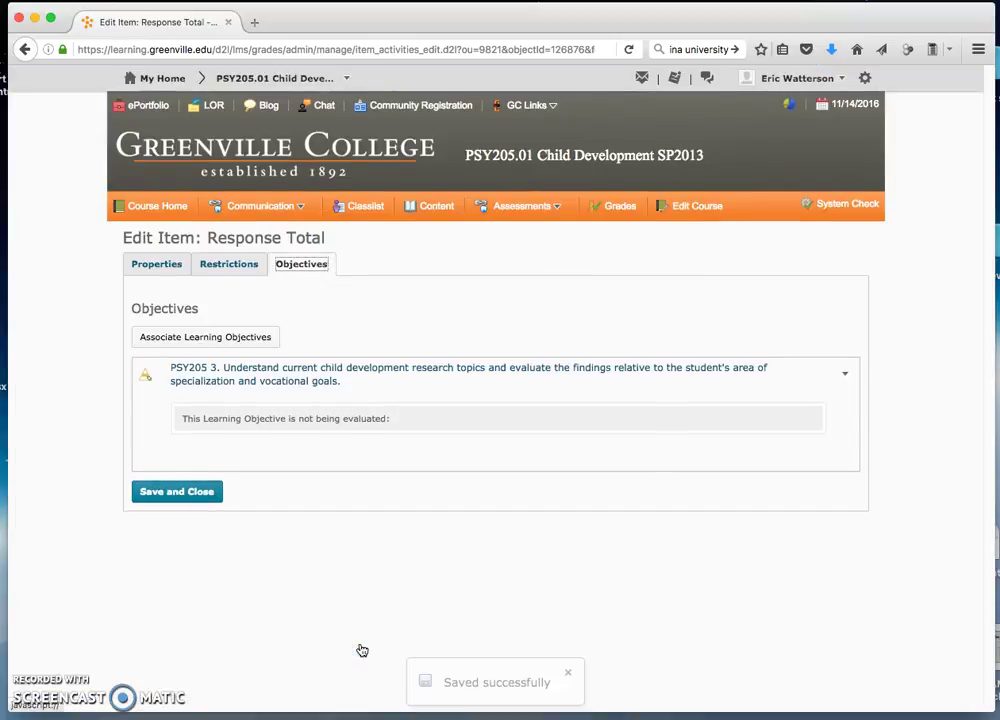
Step: Add a Numeric assessment to the PSY205 3 objective and mark the activity as required to complete the learning objective
click(848, 375)
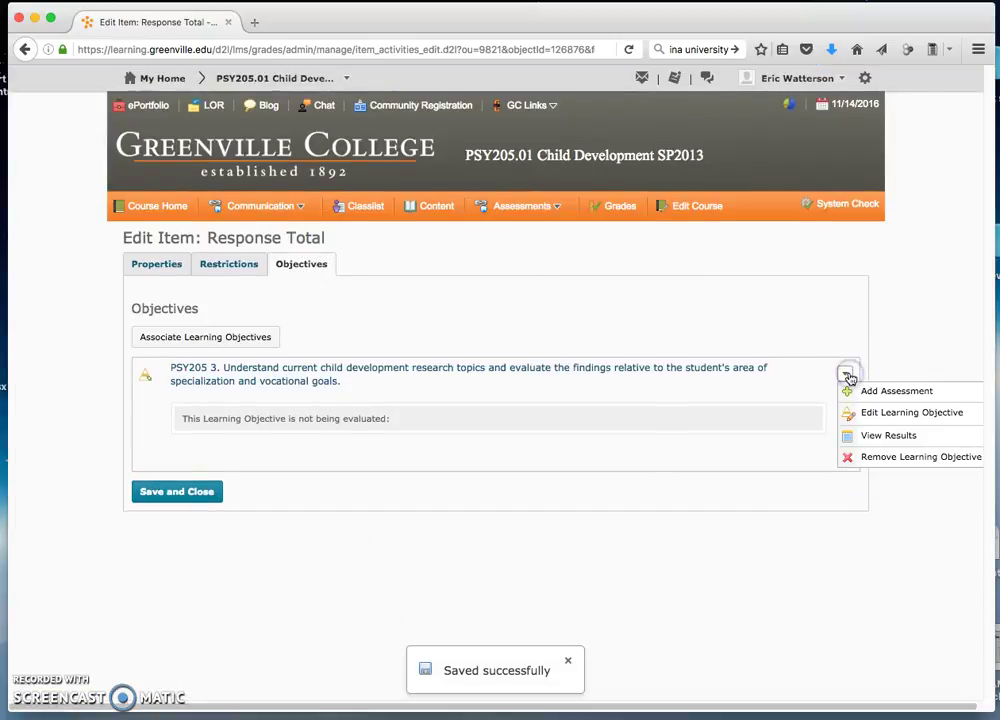
click(862, 392)
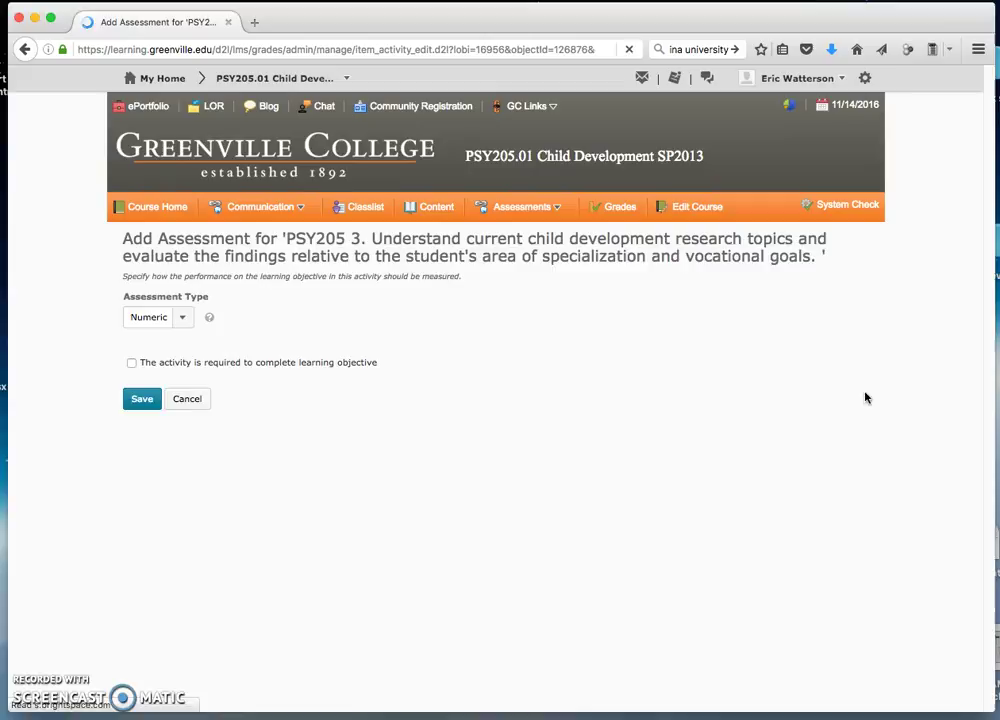
click(131, 362)
Step: Set the PSY205 3 assessment's overall threshold to >= 70 %, save it, and save and close the Response Total item
click(160, 415)
click(144, 459)
click(176, 414)
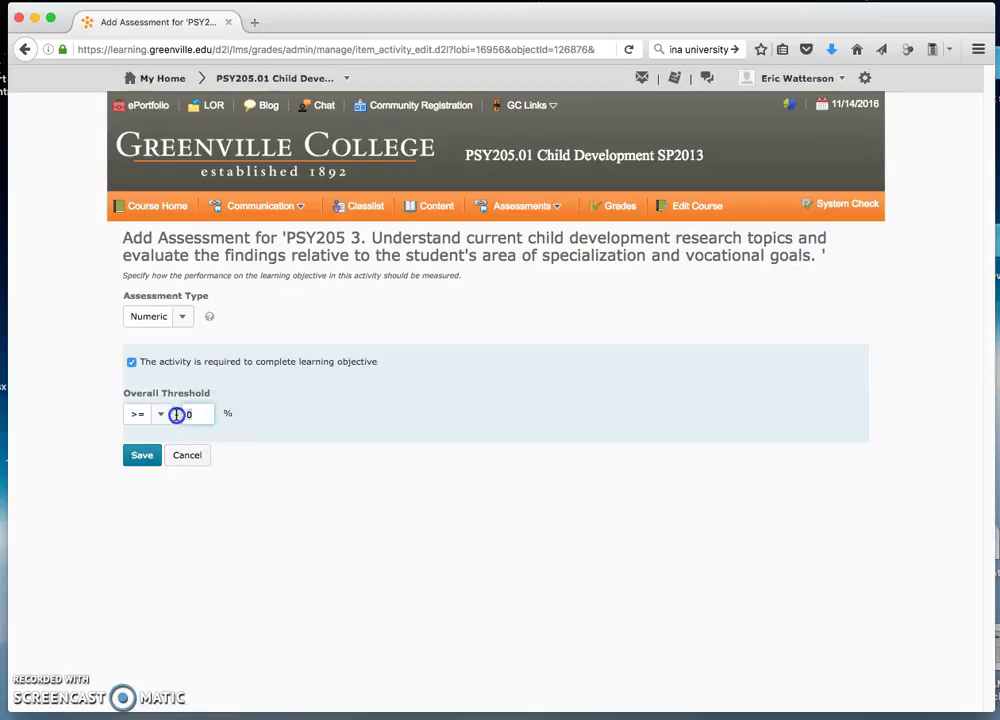
click(140, 456)
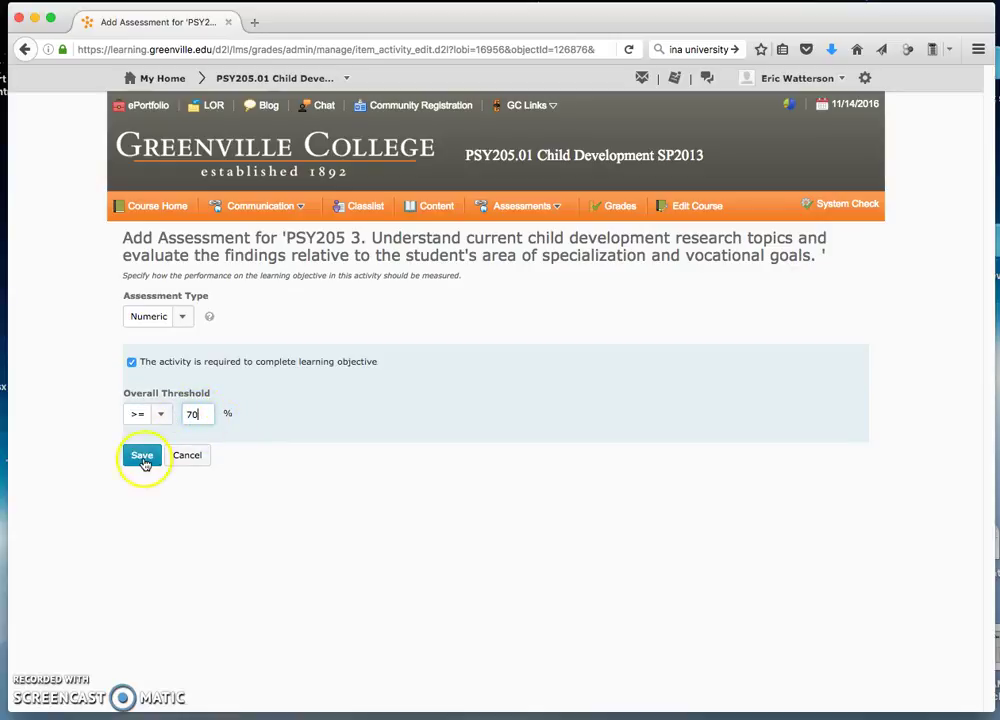
click(180, 521)
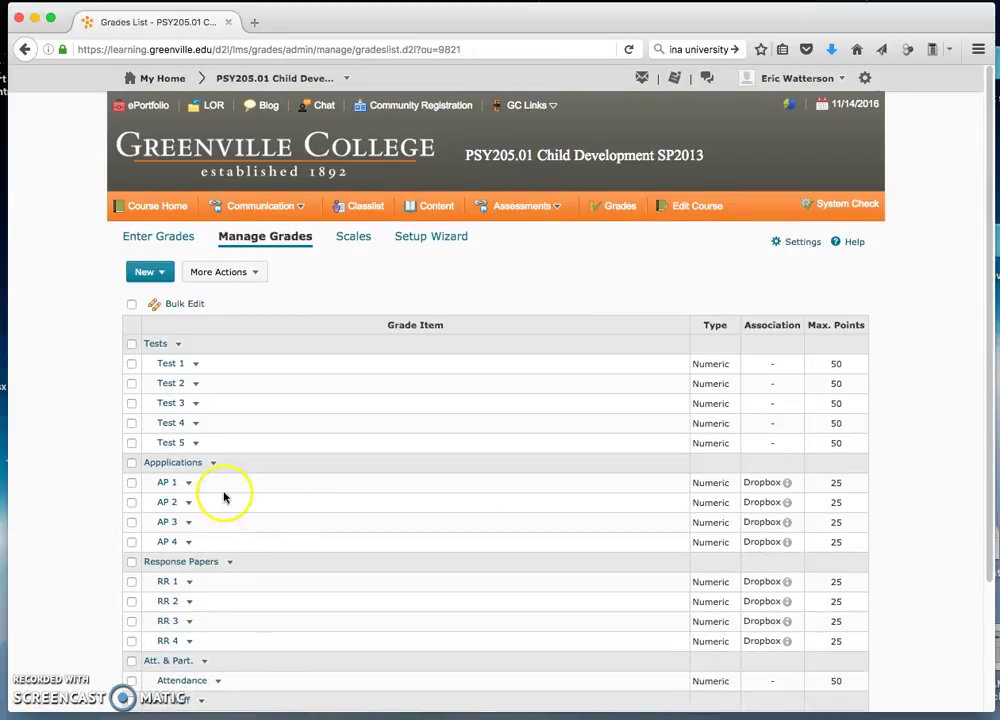
Step: Create another Calculated grade item and name it "AP Total"
click(160, 271)
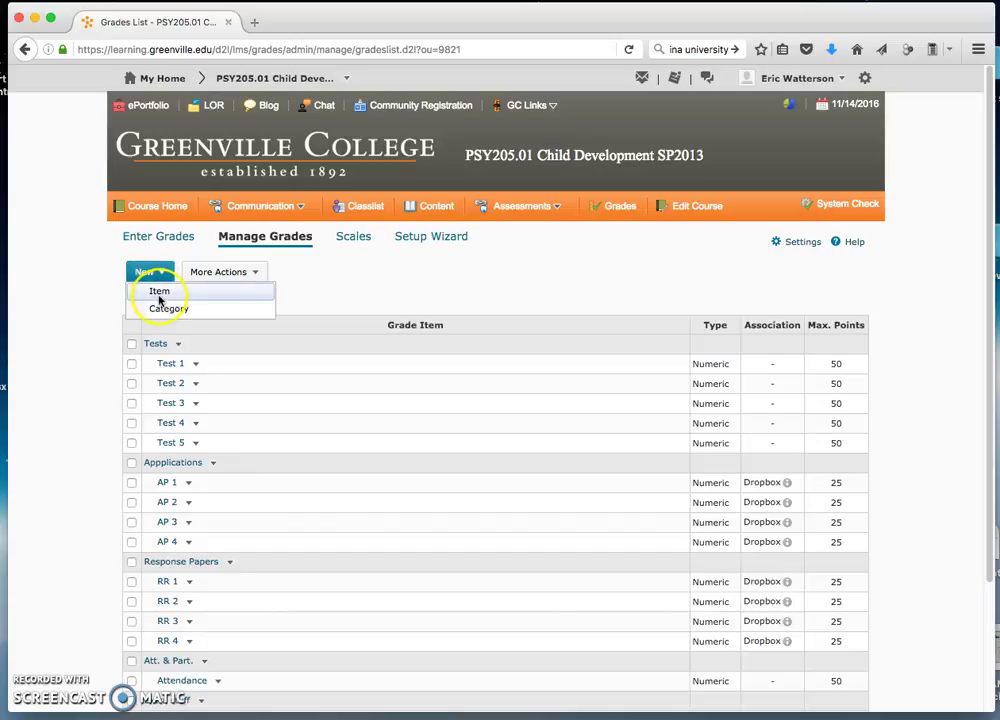
click(157, 293)
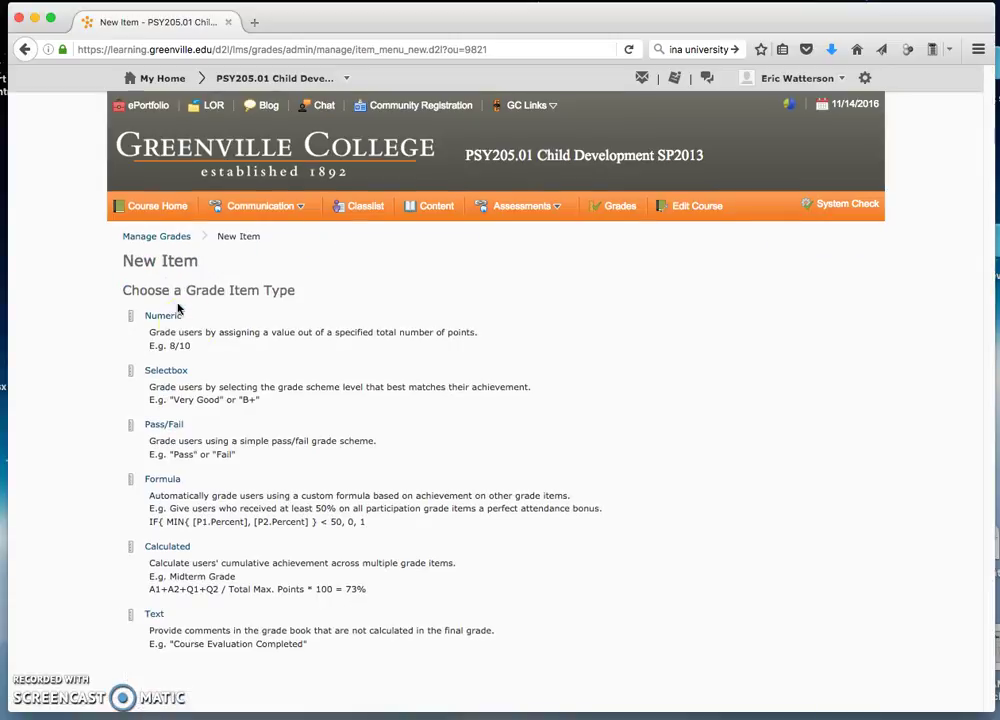
click(166, 547)
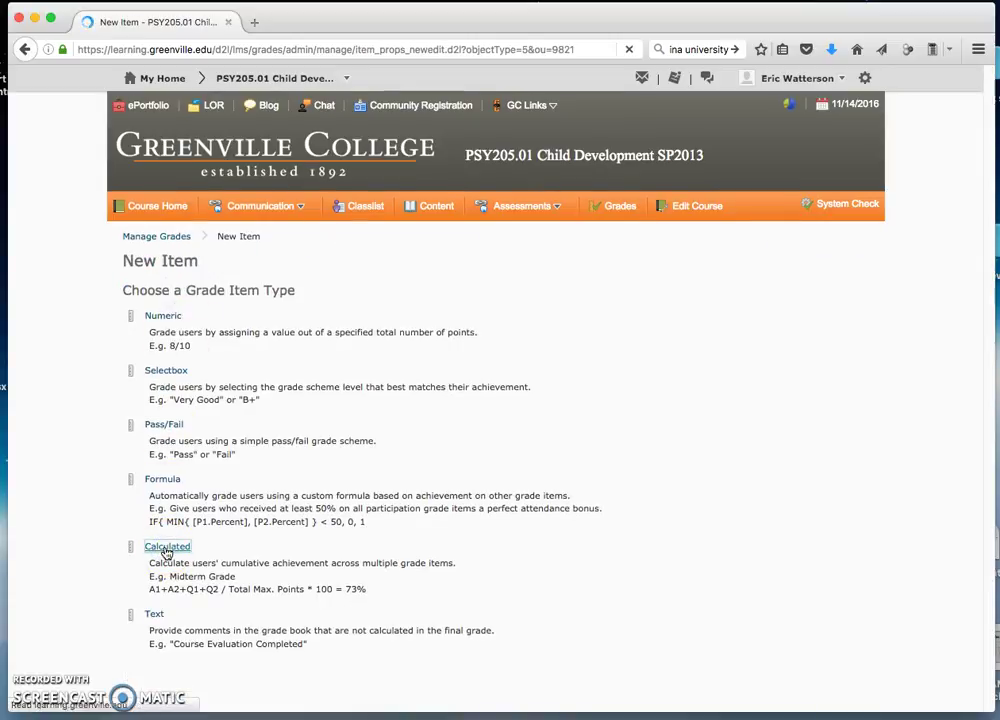
click(243, 386)
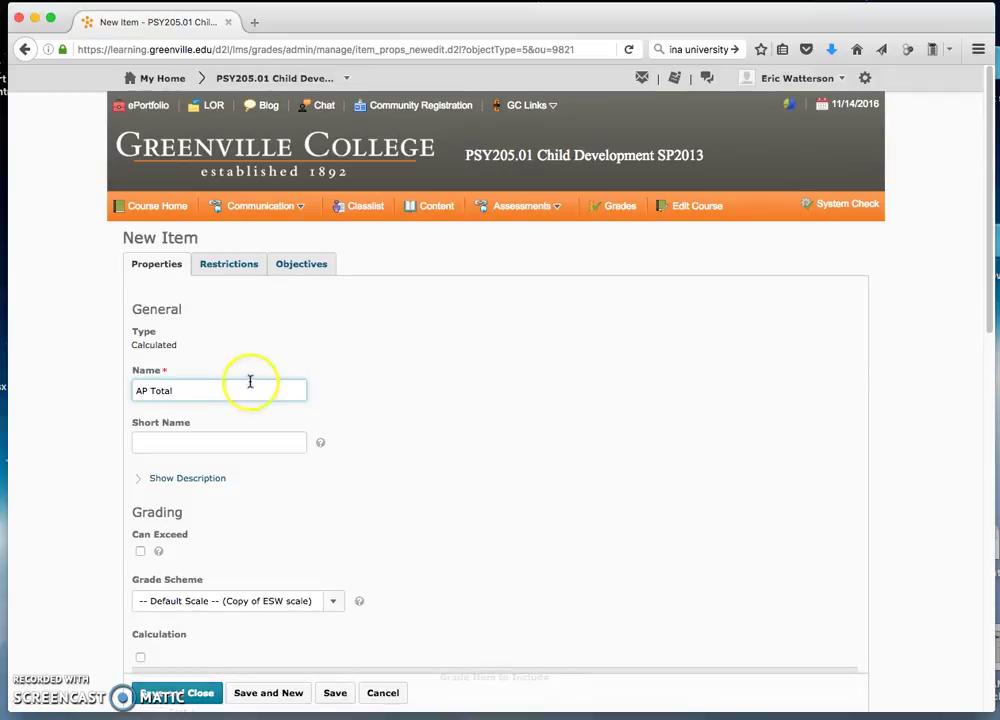
Step: Include only the Appplications category, AP 1 to AP 4, in the AP Total calculation
scroll(304, 408, down, 1)
click(140, 619)
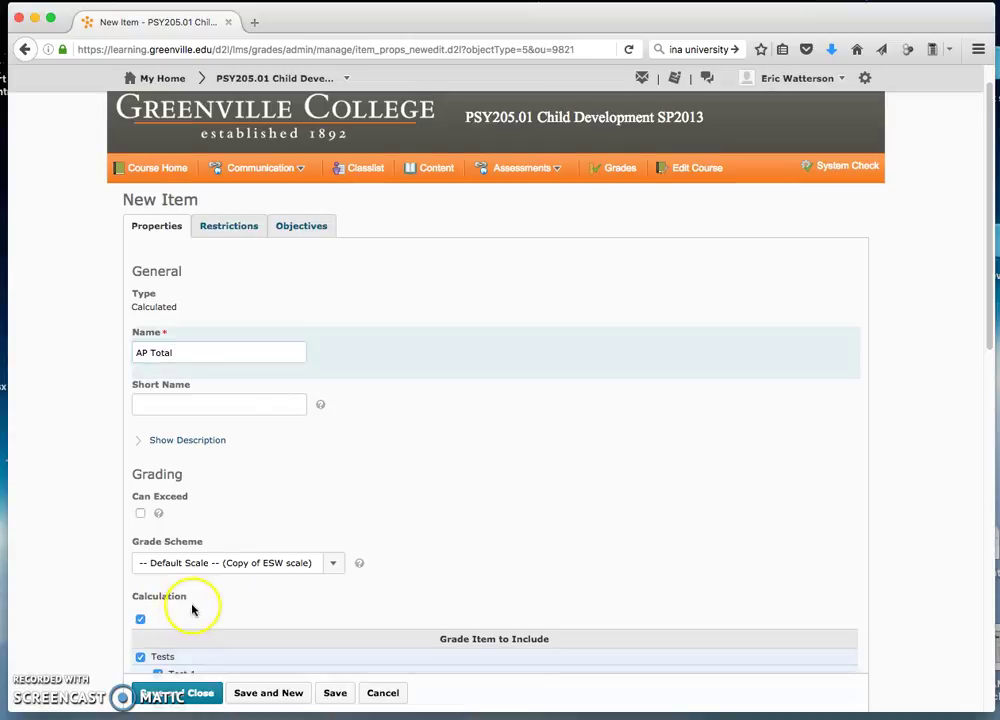
scroll(221, 352, down, 5)
click(140, 162)
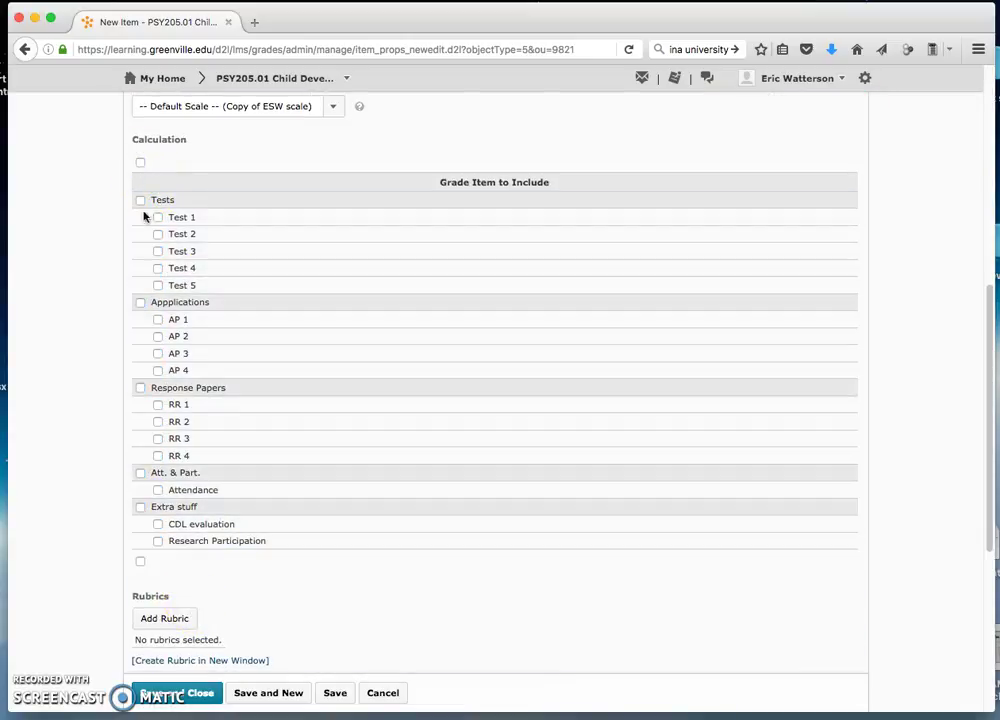
click(140, 305)
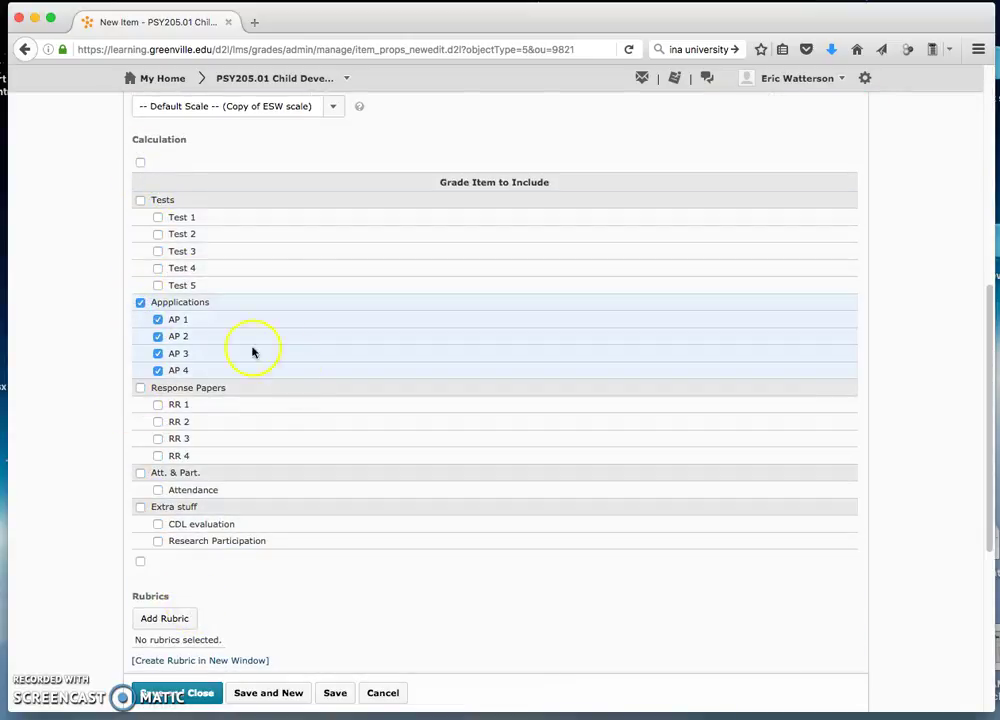
Step: Hide the AP Total grade item through its visibility restrictions
scroll(280, 355, up, 6)
click(232, 265)
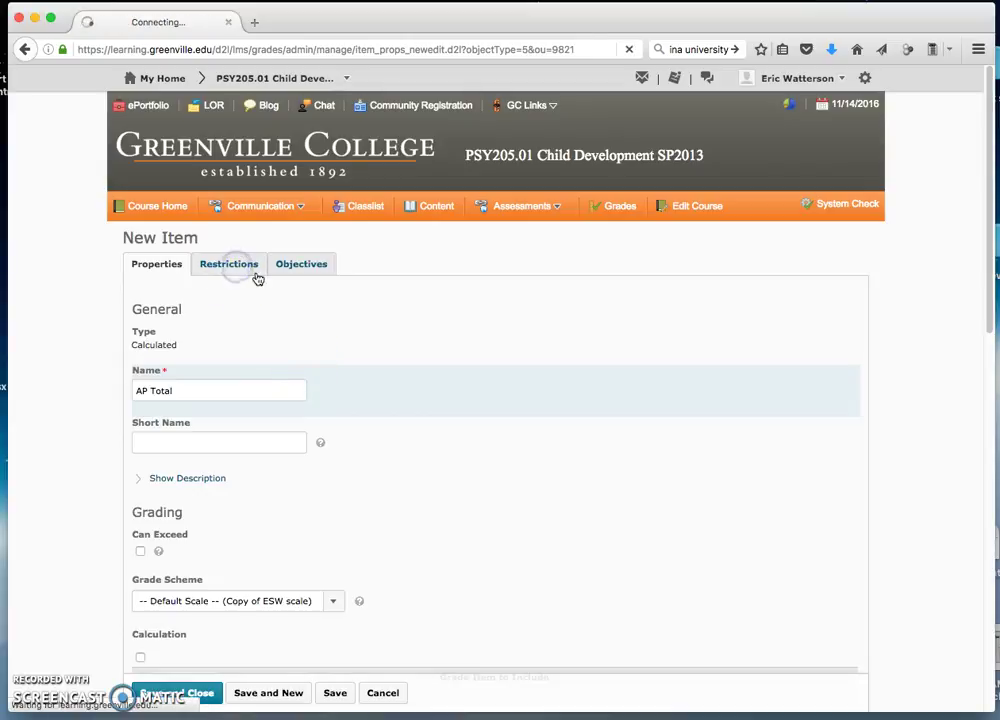
click(263, 366)
Step: Associate the AP Total item with the PSY205 CO 1 learning objective on basic issues and contemporary concepts of child development
click(302, 265)
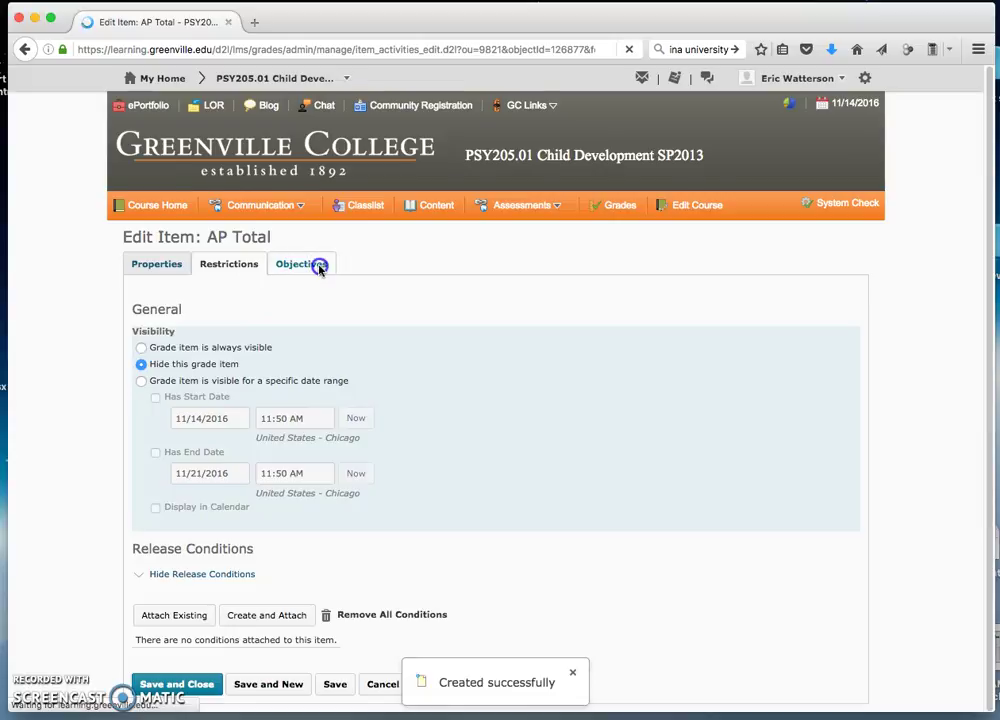
click(230, 340)
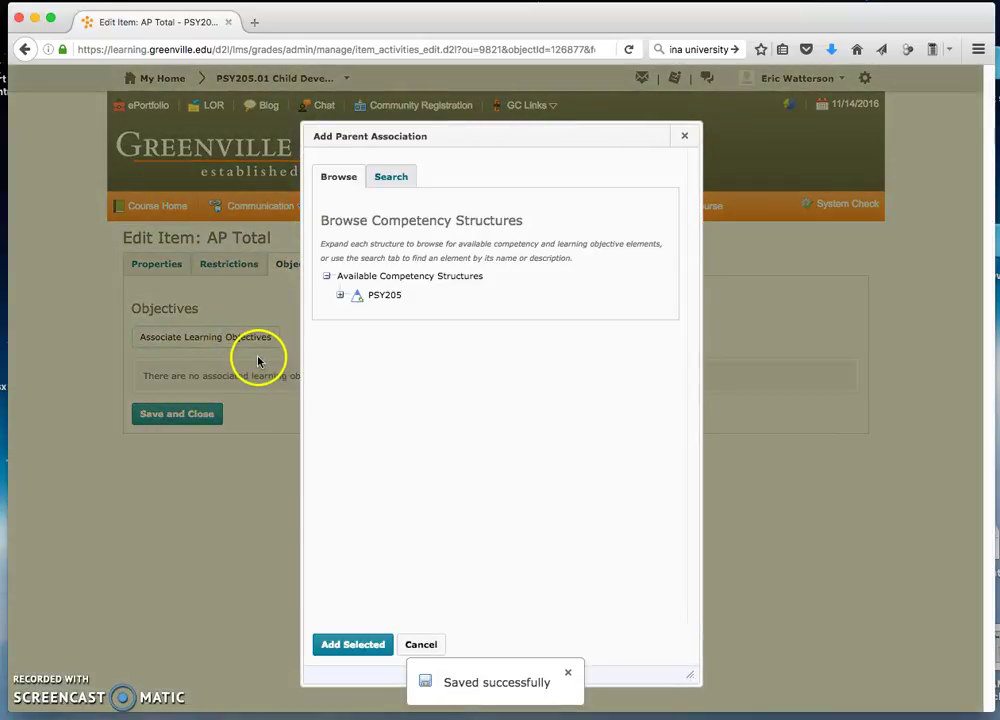
click(340, 295)
click(371, 315)
click(348, 644)
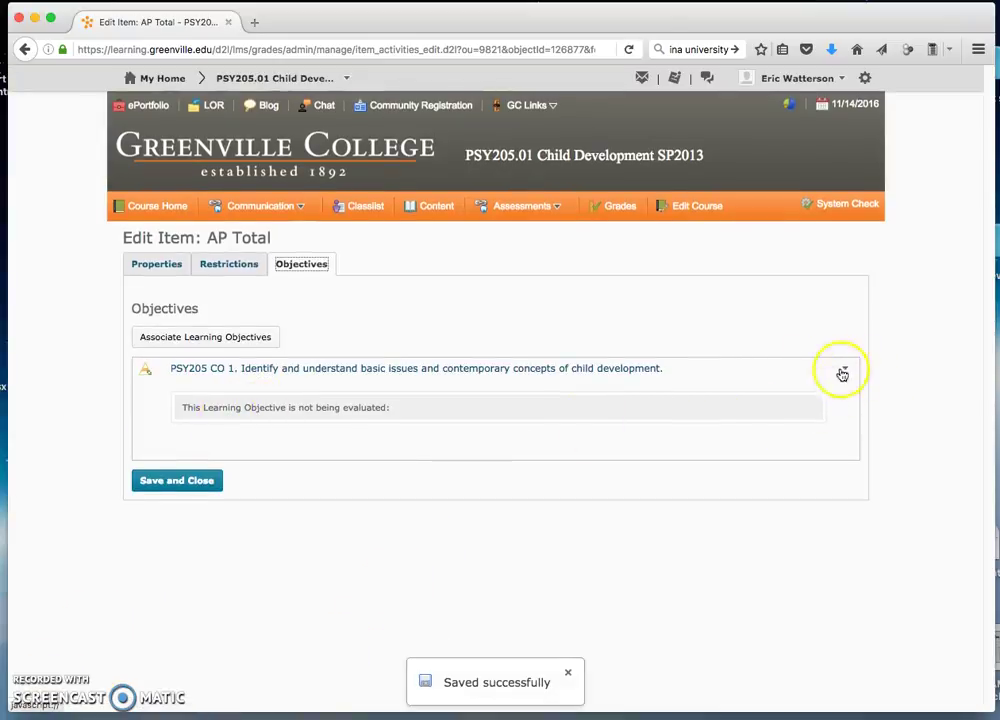
Step: Add a Numeric assessment to the PSY205 CO 1 objective and make the activity required to complete it
click(845, 369)
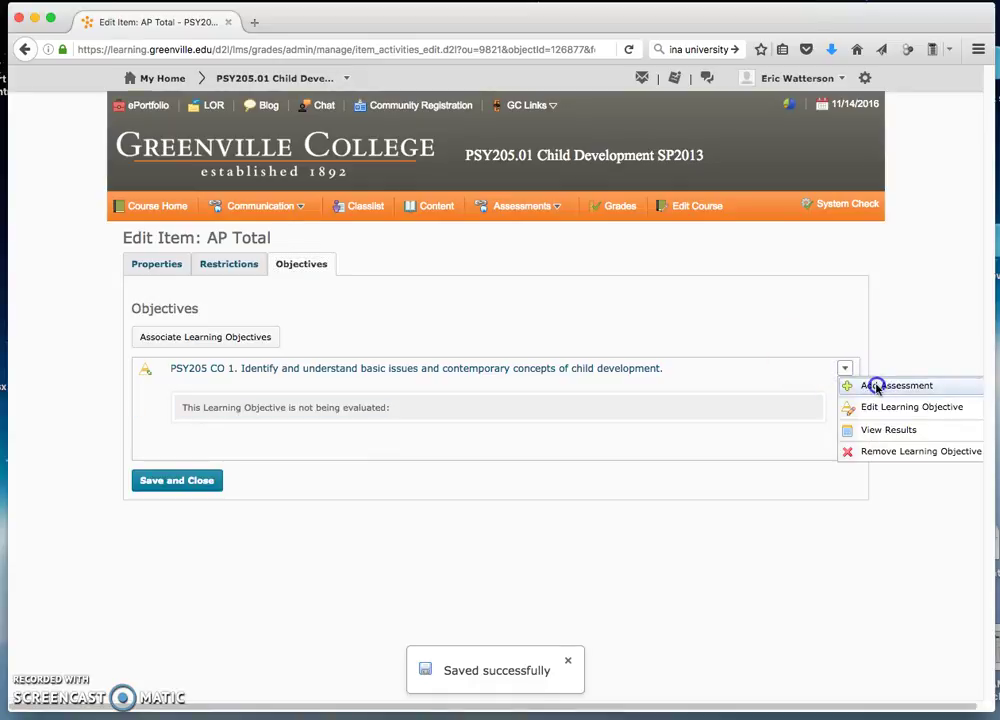
click(876, 386)
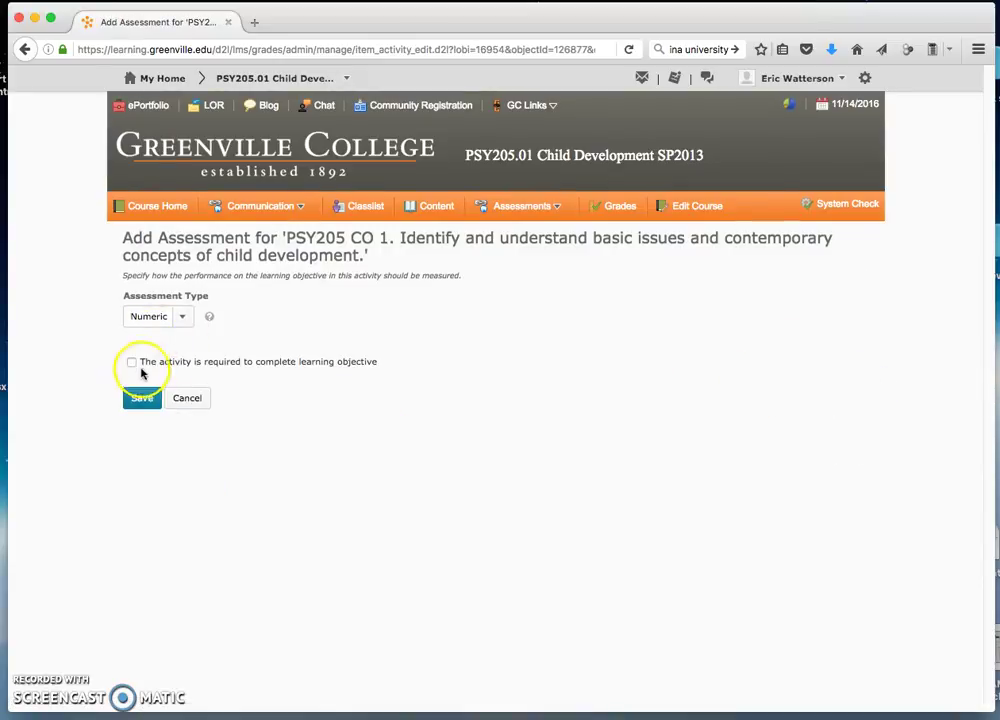
click(131, 362)
Step: Set the PSY205 CO 1 assessment's overall threshold to >= 70 %, save it, and save and close the AP Total item
click(147, 420)
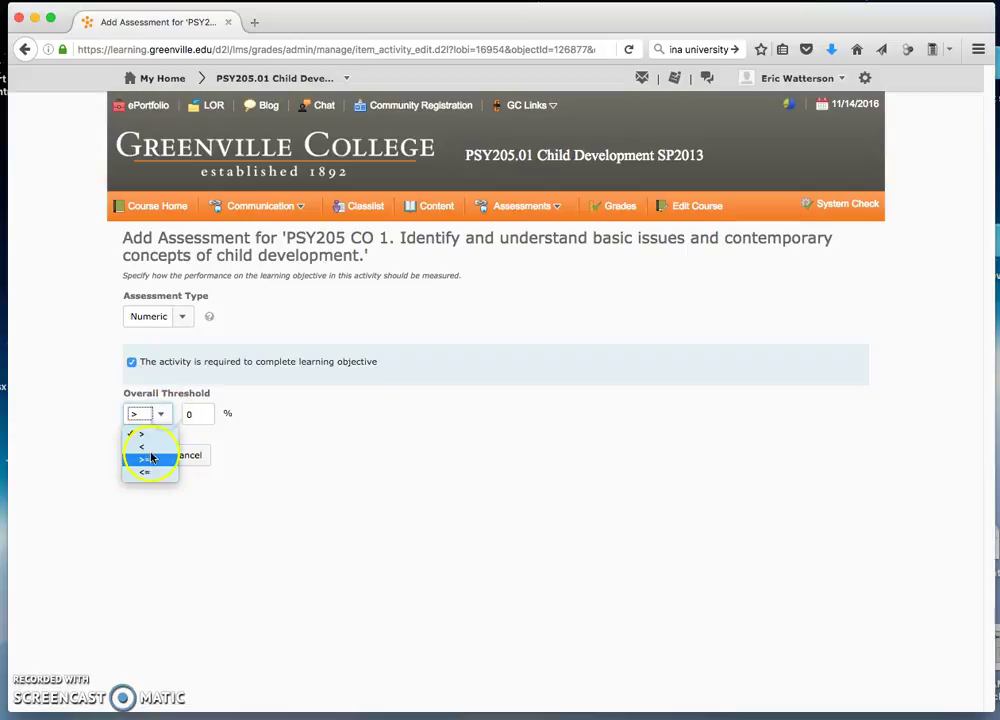
click(145, 445)
click(188, 416)
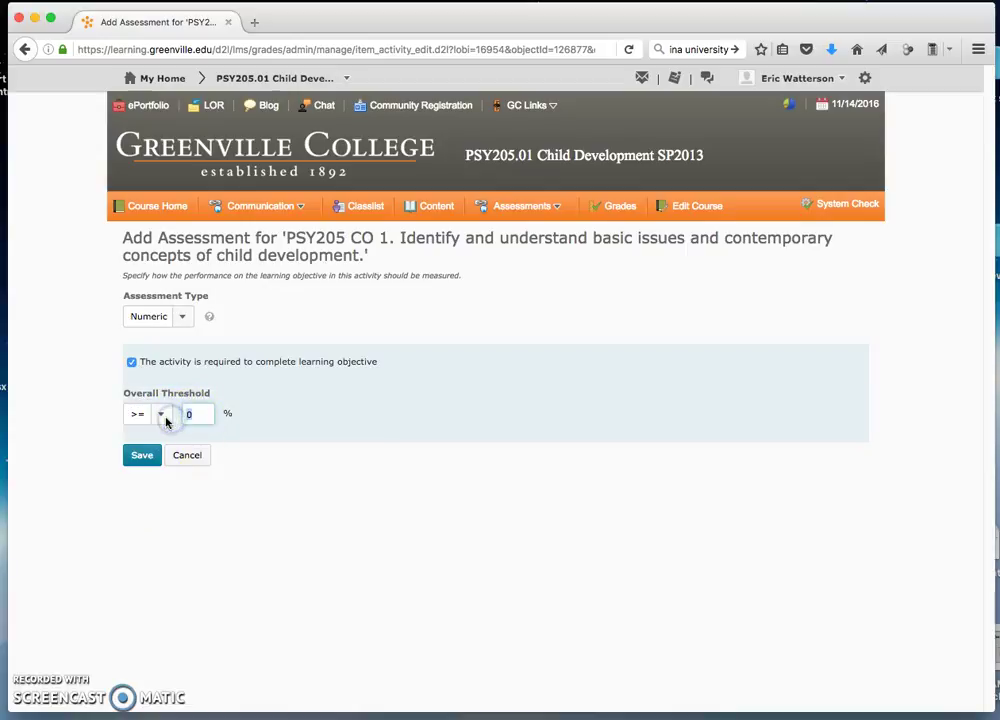
text(70)
click(140, 455)
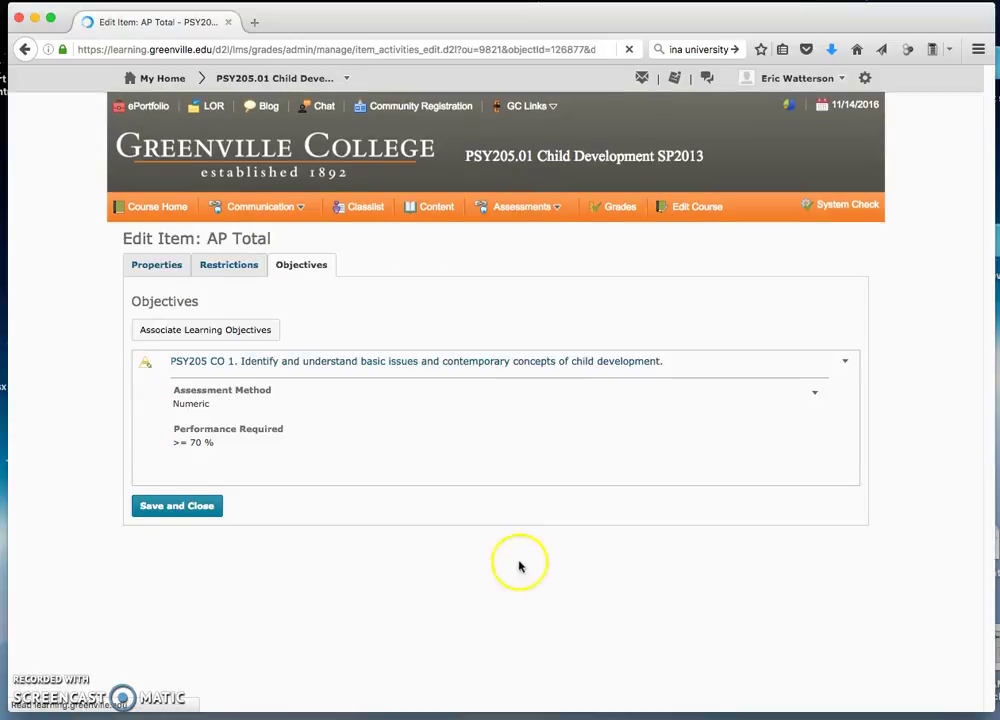
click(198, 520)
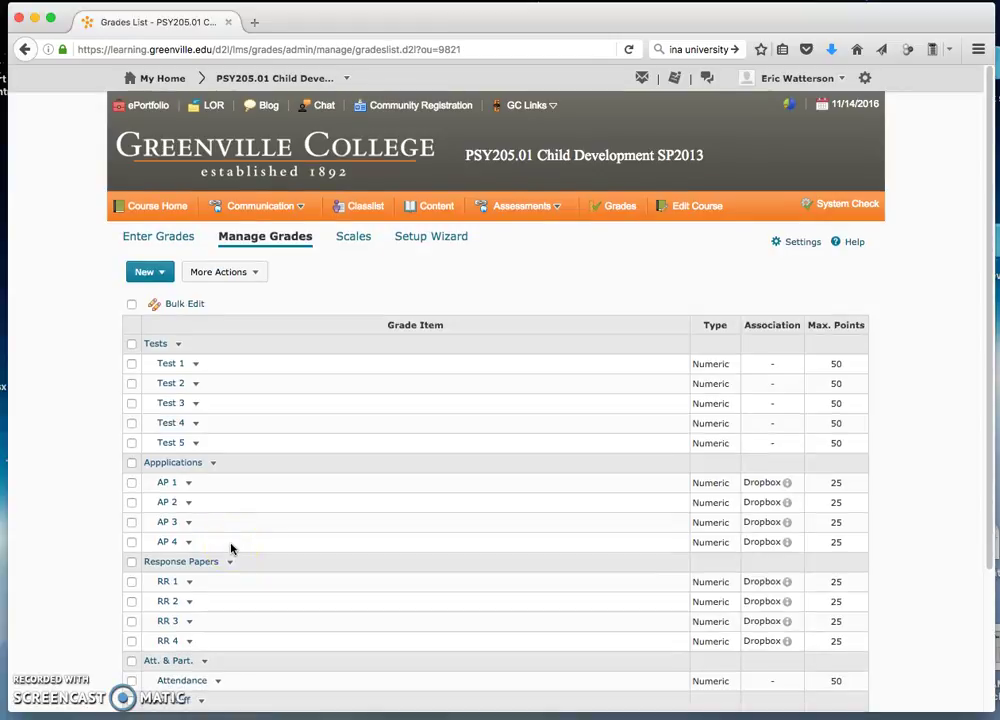
scroll(408, 500, down, 5)
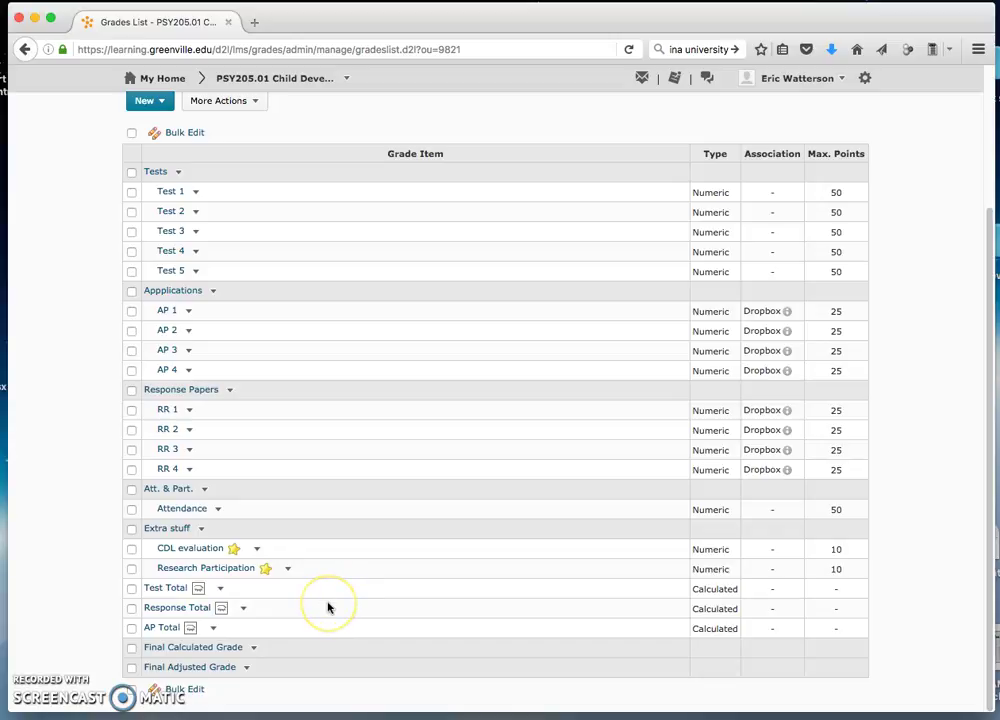
scroll(330, 606, up, 4)
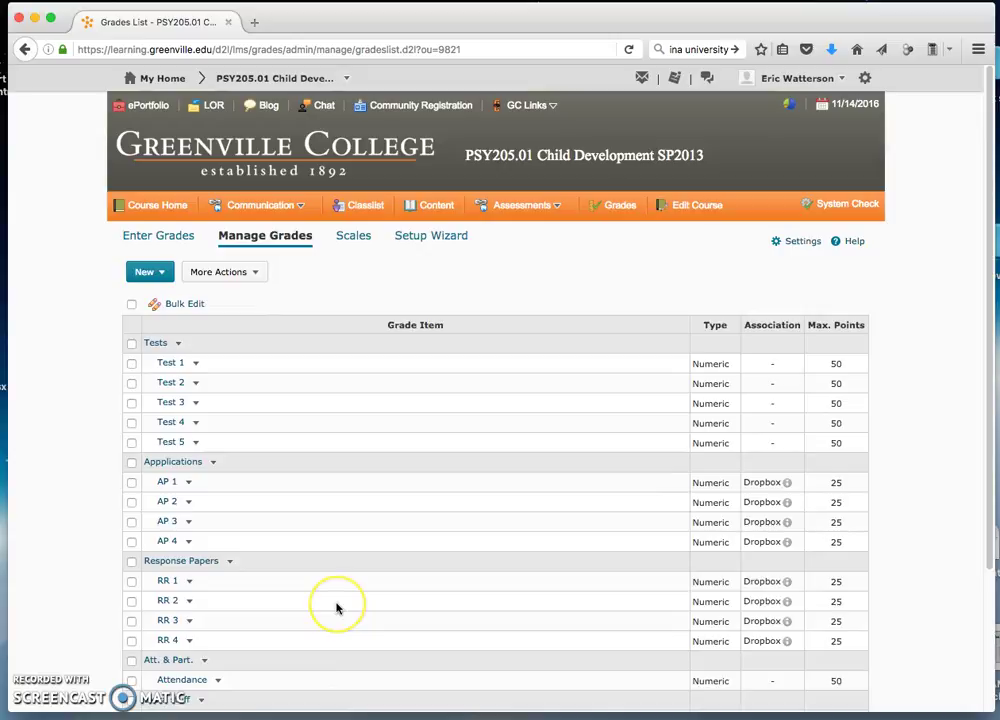